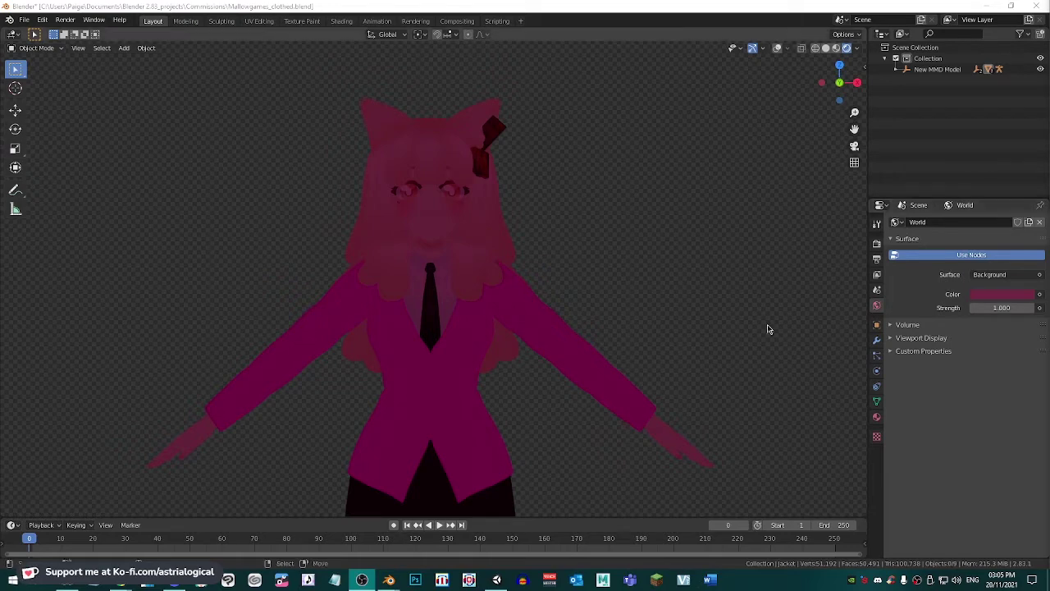
Switch to the Shading workspace and show the Jacket object's material settings
{"action": "left_click", "coordinate": [345, 22]}
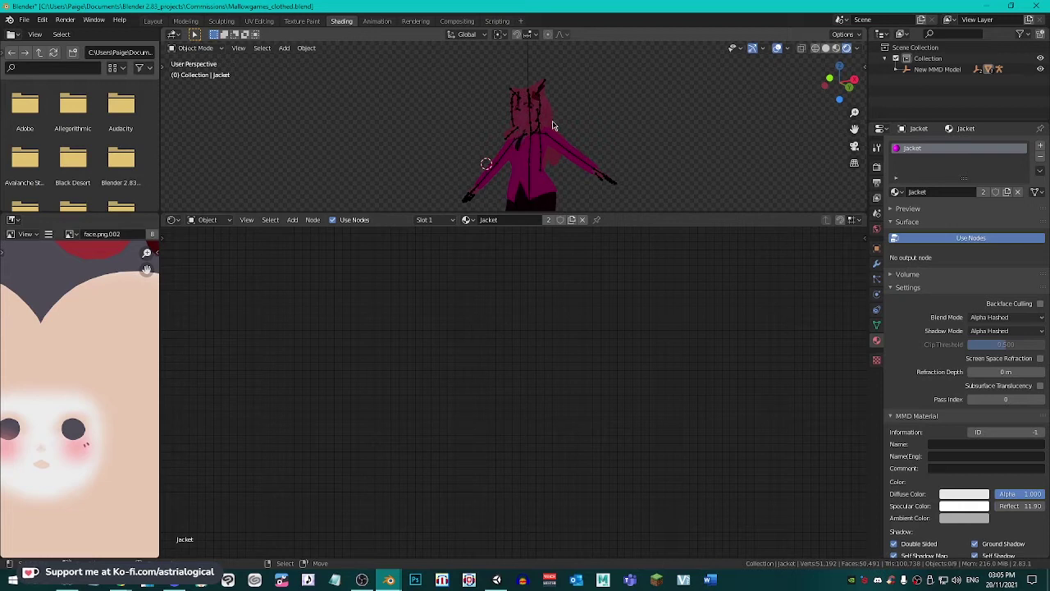
{"action": "left_click", "coordinate": [875, 230]}
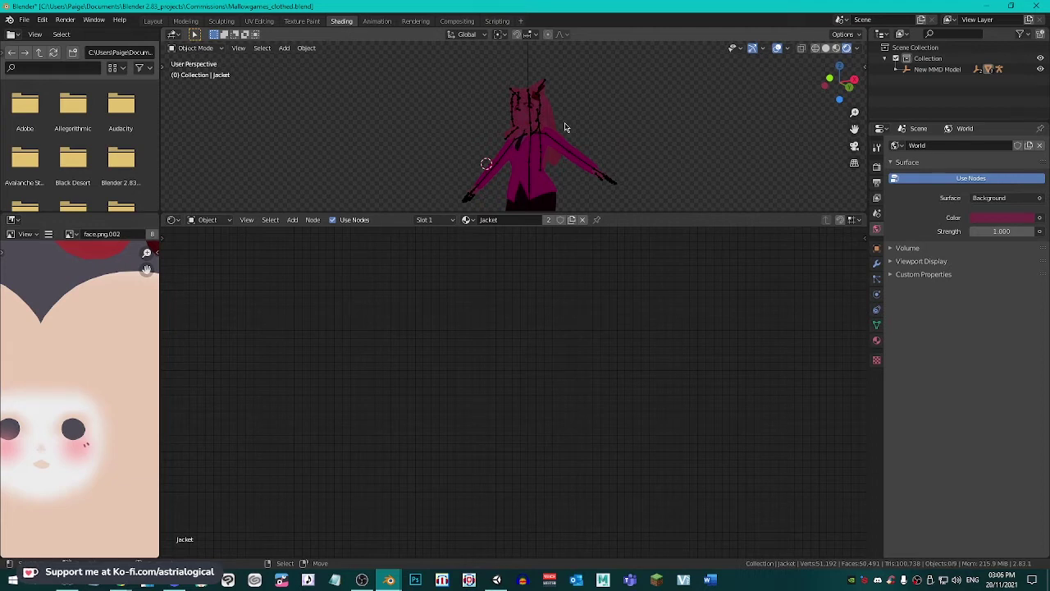
{"action": "left_click", "coordinate": [876, 343]}
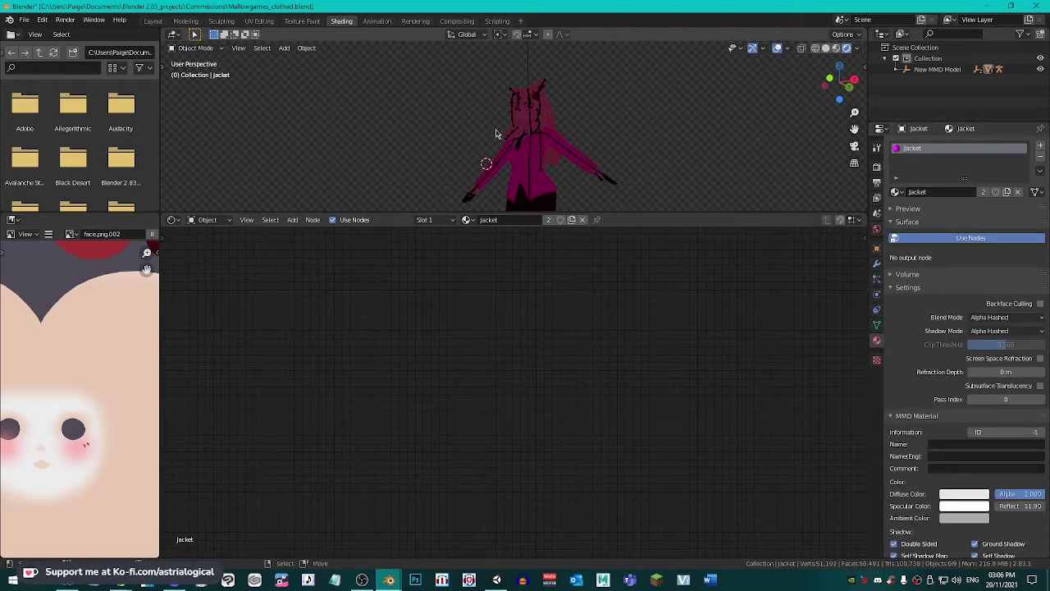
Select the base character mesh and enlarge its material slot list to show more slots
{"action": "left_click", "coordinate": [548, 123]}
{"action": "left_click", "coordinate": [567, 145]}
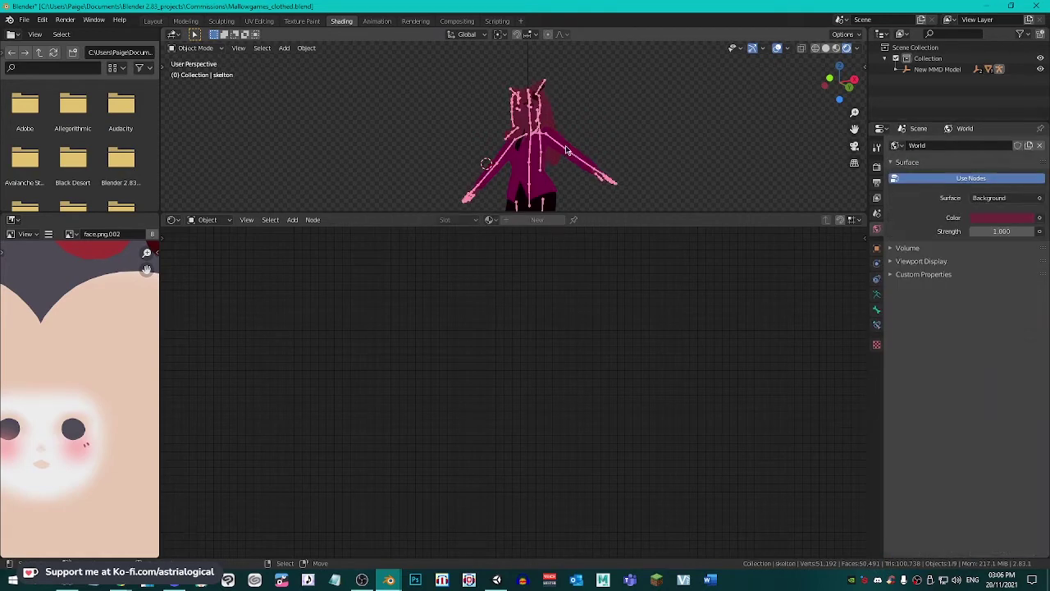
{"action": "left_click", "coordinate": [549, 123]}
{"action": "left_click", "coordinate": [554, 123]}
{"action": "left_click", "coordinate": [555, 123]}
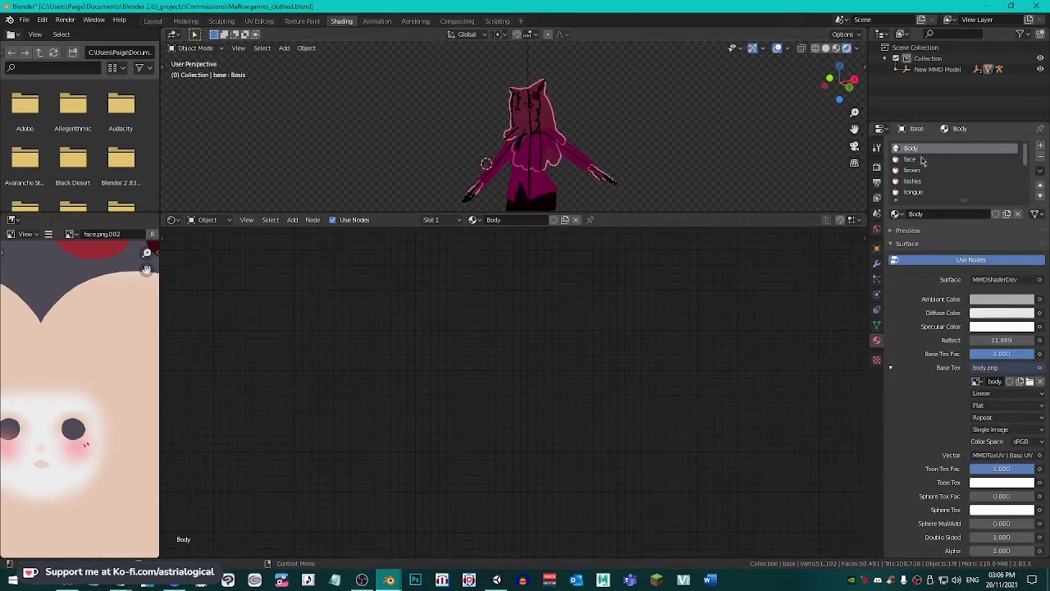
{"action": "scroll", "coordinate": [928, 175], "scroll_direction": "down", "scroll_amount": 5}
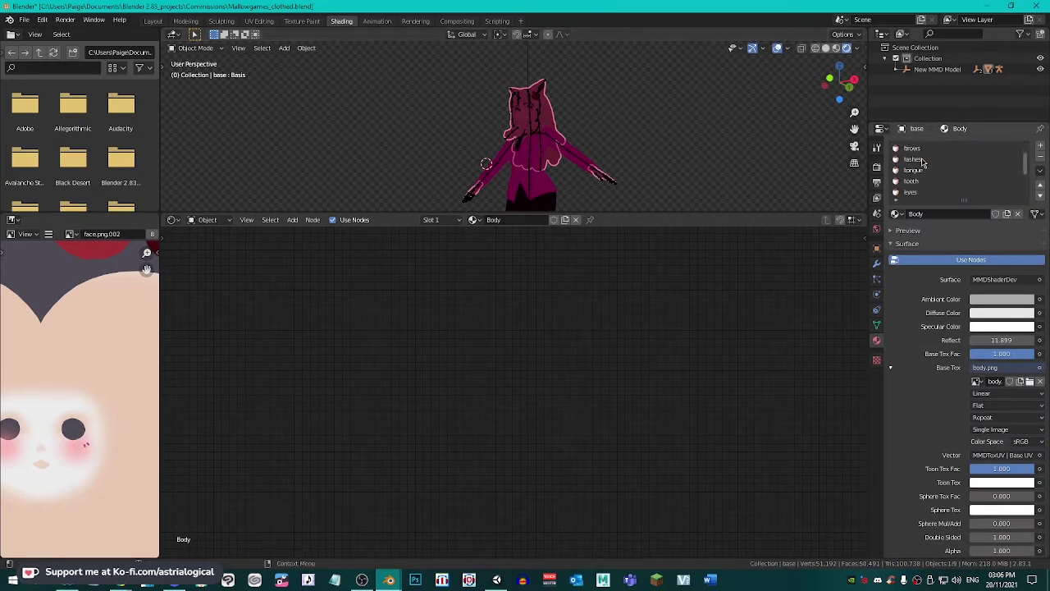
{"action": "scroll", "coordinate": [927, 175], "scroll_direction": "up", "scroll_amount": 5}
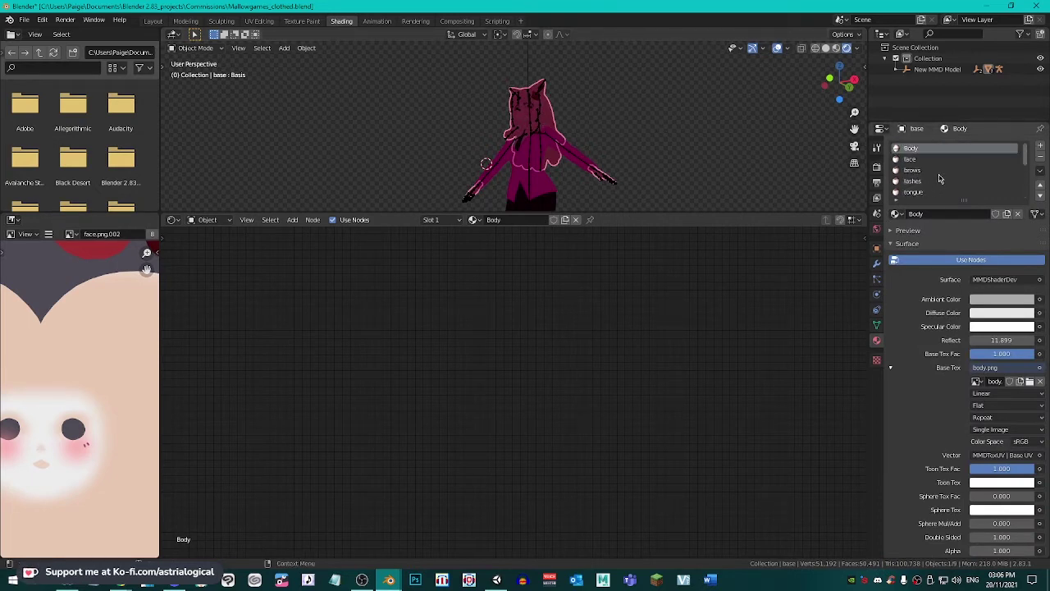
{"action": "left_click_drag", "start_coordinate": [952, 200], "coordinate": [966, 277]}
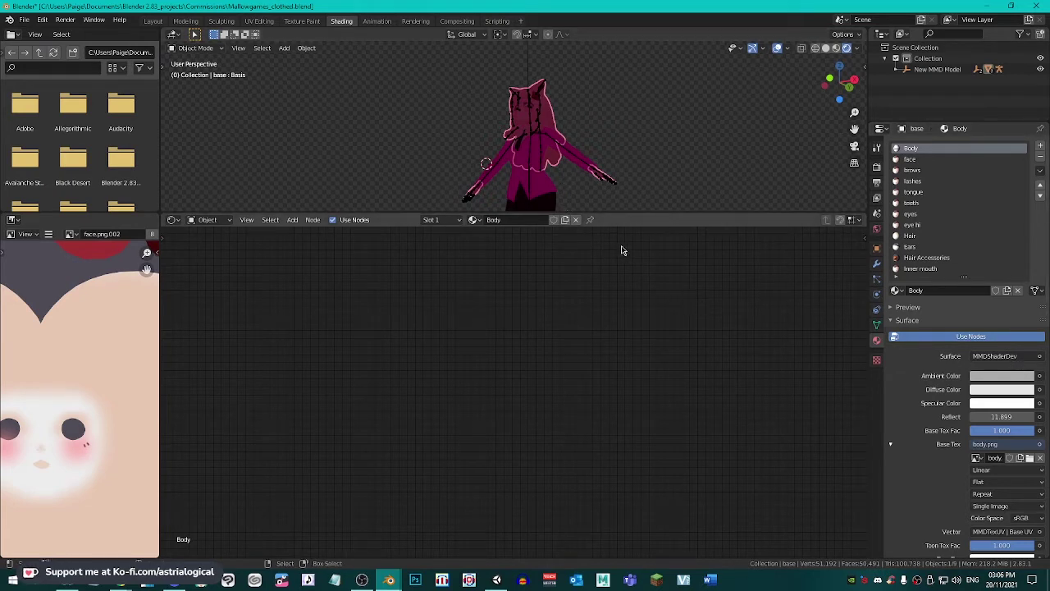
Select the jacket and add a Diffuse BSDF node to its empty material node tree
{"action": "left_click", "coordinate": [560, 182]}
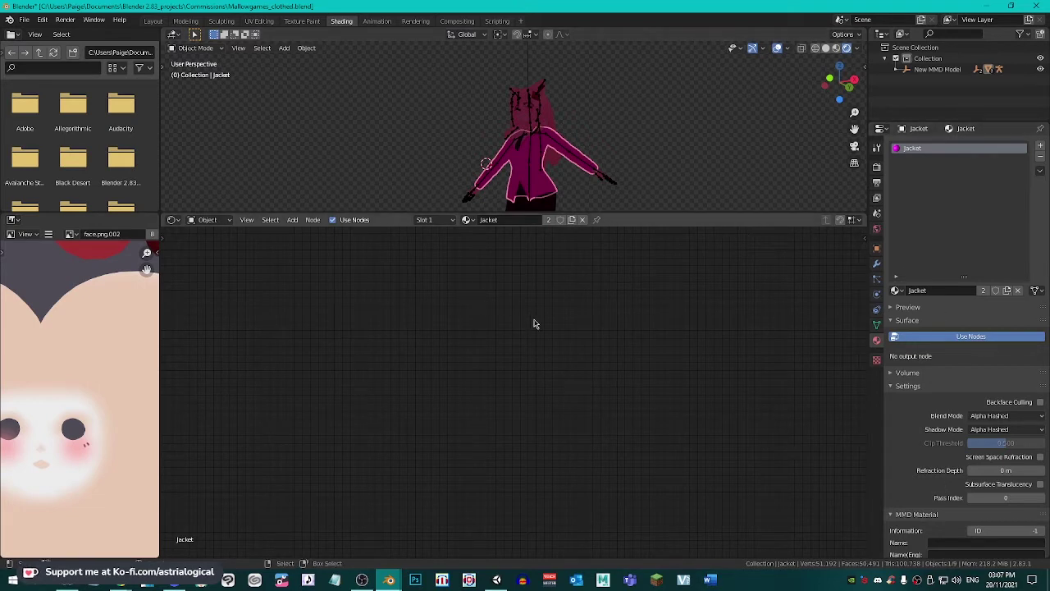
{"action": "left_click", "coordinate": [291, 222]}
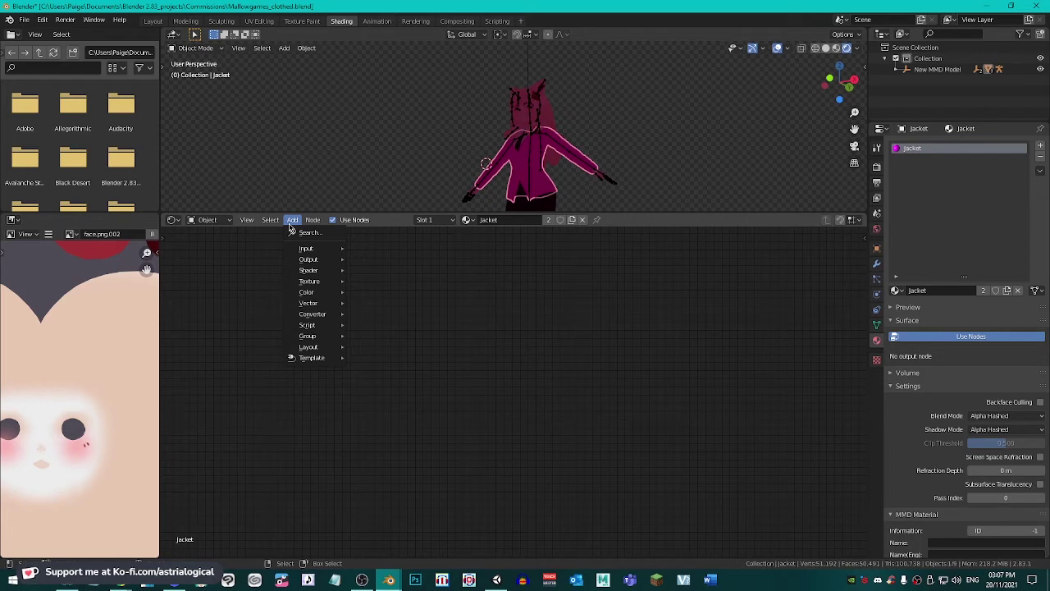
{"action": "left_click", "coordinate": [316, 234]}
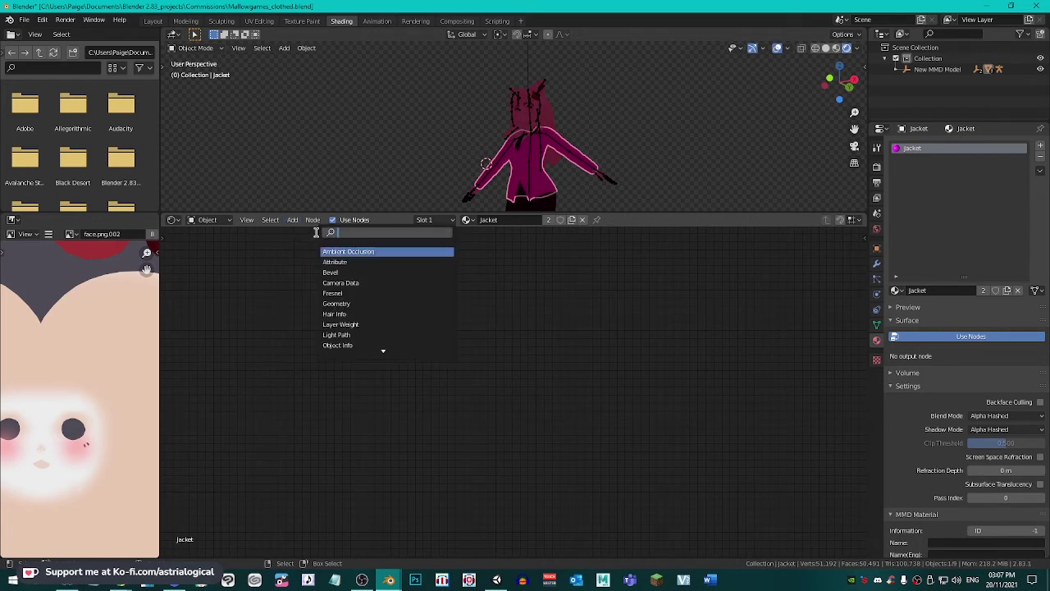
{"action": "type", "text": "diffuse"}
{"action": "key", "text": "Return"}
{"action": "left_click", "coordinate": [357, 352]}
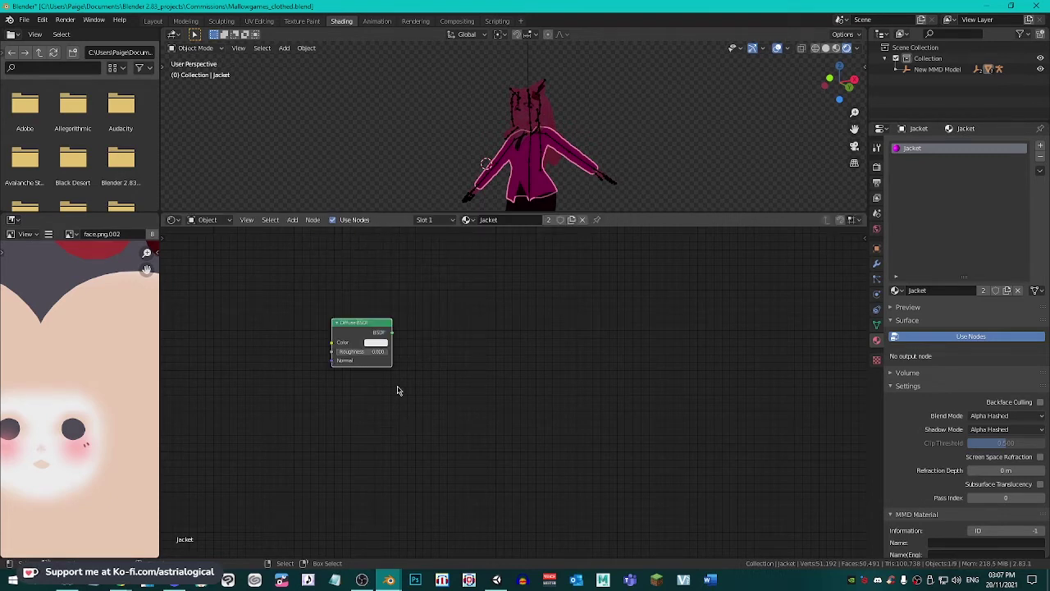
Add a Shader to RGB node beside the Diffuse BSDF and feed the BSDF output into its Shader input
{"action": "left_click", "coordinate": [292, 220]}
{"action": "left_click", "coordinate": [309, 235]}
{"action": "type", "text": "shader"}
{"action": "left_click", "coordinate": [398, 272]}
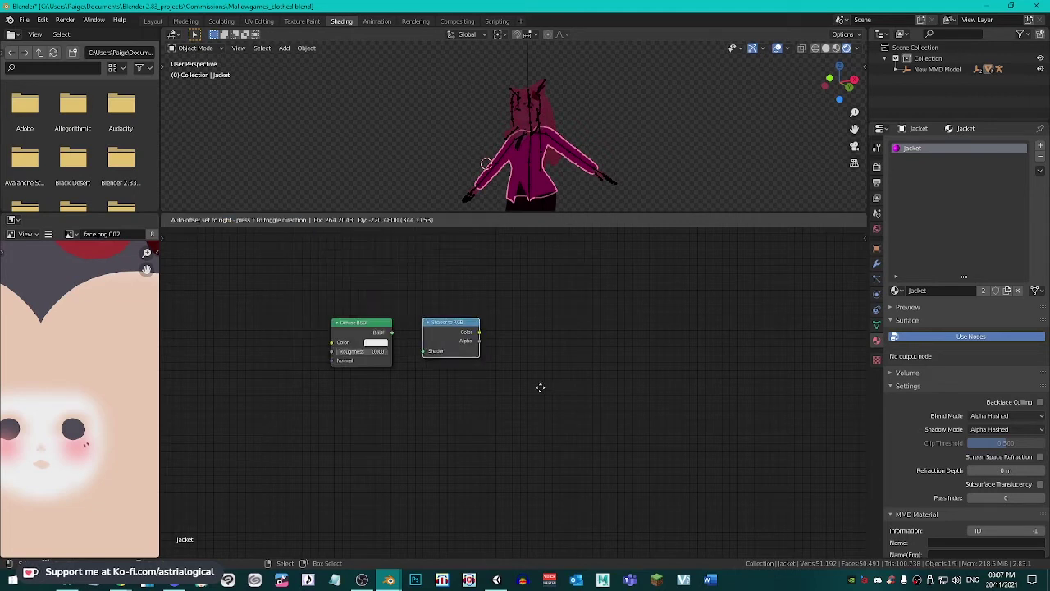
{"action": "left_click", "coordinate": [534, 392]}
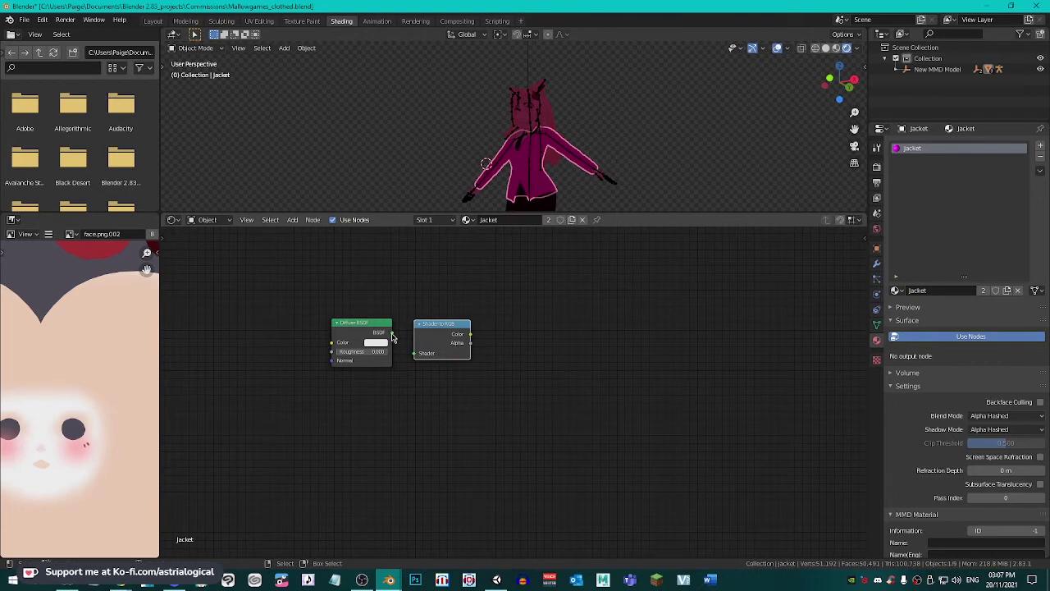
{"action": "left_click_drag", "start_coordinate": [393, 335], "coordinate": [414, 353]}
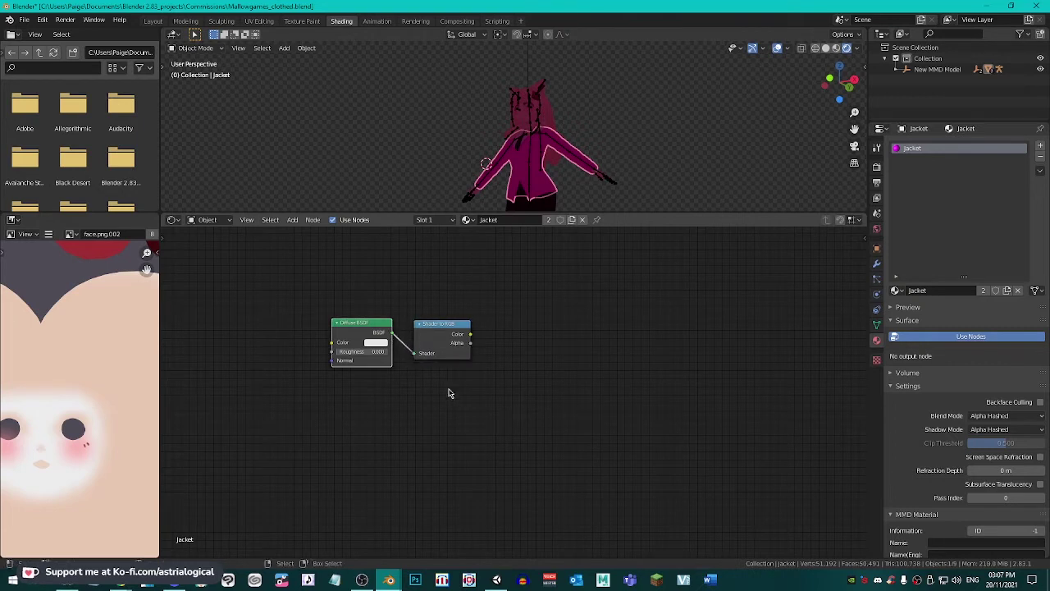
Add a ColorRamp node after Shader to RGB and space the two existing nodes away from it
{"action": "left_click", "coordinate": [292, 219]}
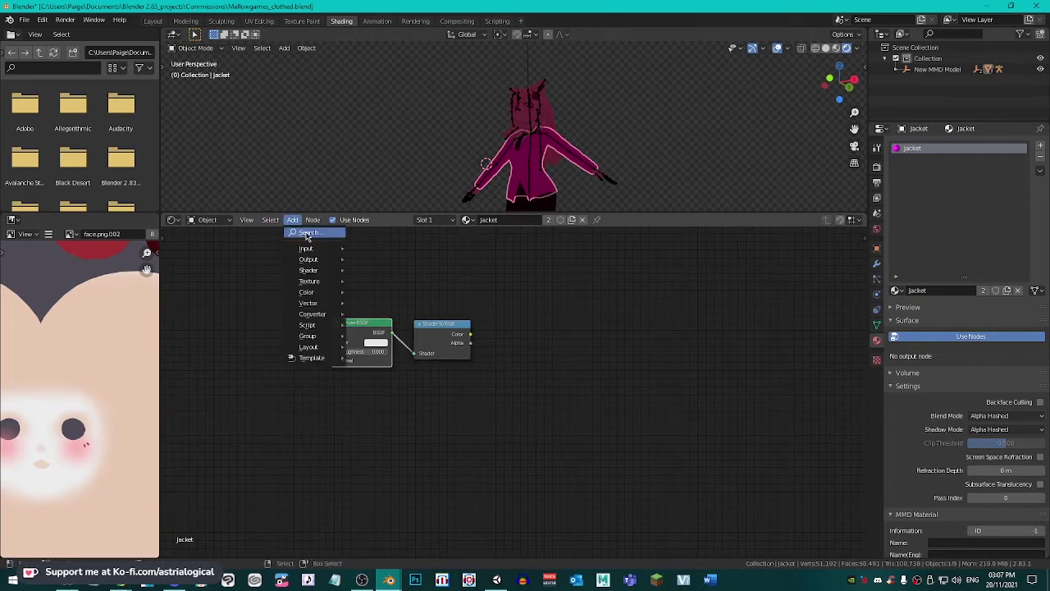
{"action": "type", "text": "color"}
{"action": "left_click", "coordinate": [370, 261]}
{"action": "left_click", "coordinate": [621, 334]}
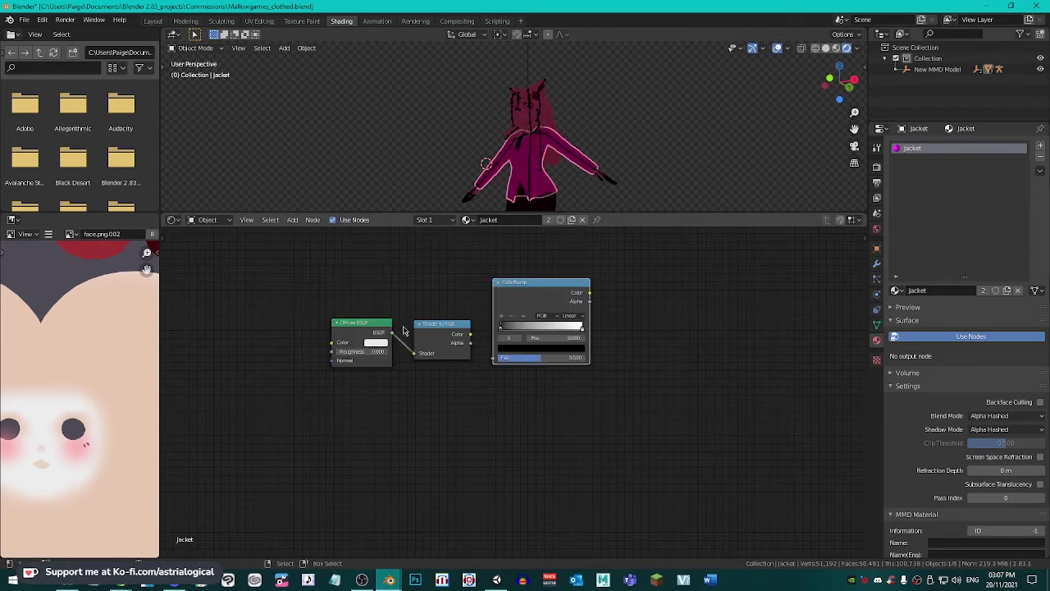
{"action": "left_click_drag", "start_coordinate": [384, 325], "coordinate": [344, 327]}
{"action": "left_click_drag", "start_coordinate": [423, 328], "coordinate": [379, 322]}
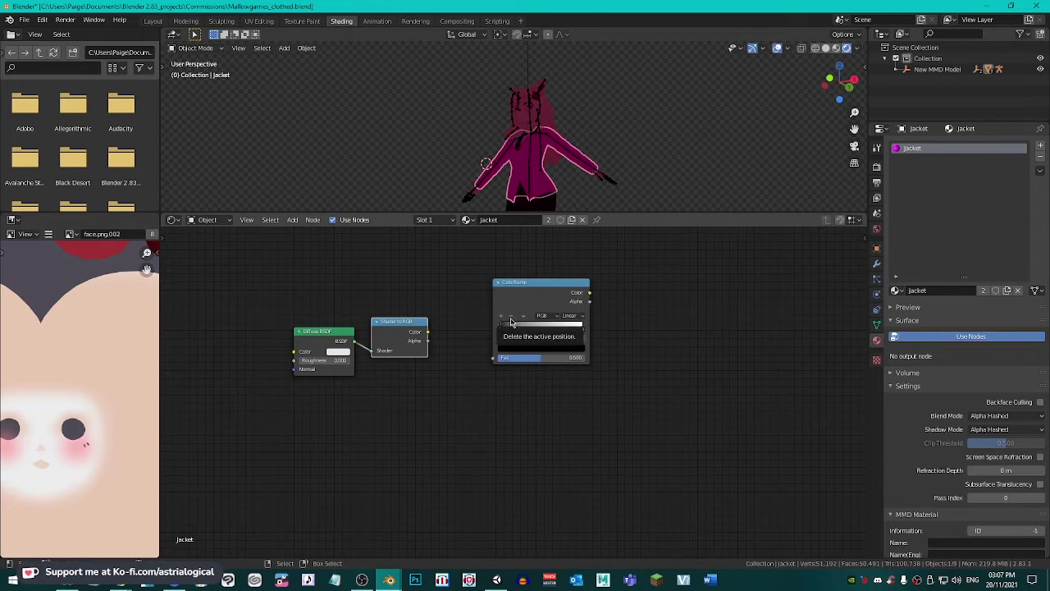
Delete the ColorRamp's black stop and connect the Shader to RGB Color output to its Fac input
{"action": "left_click", "coordinate": [510, 318]}
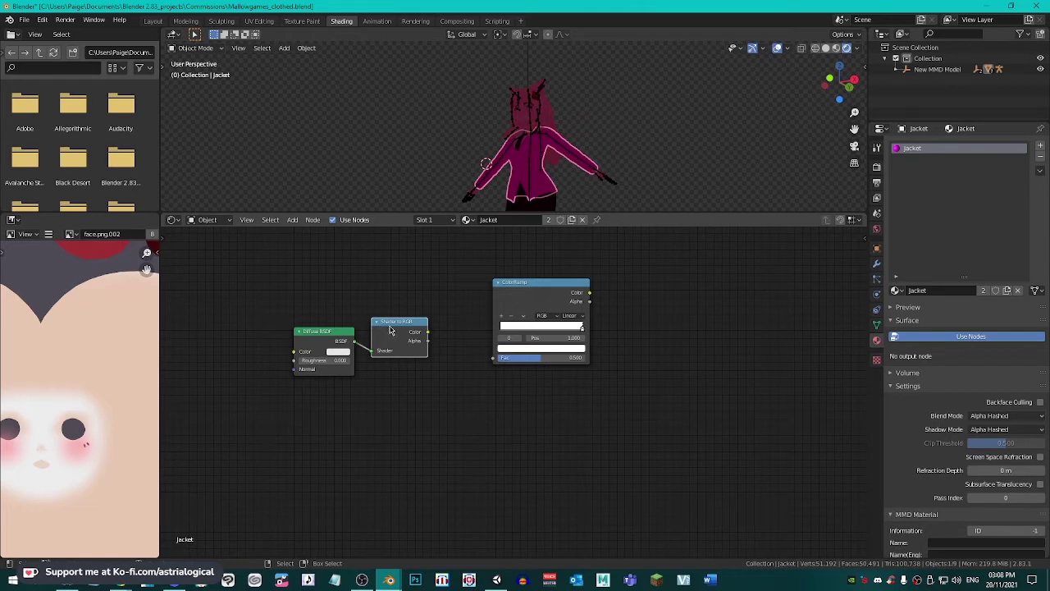
{"action": "left_click_drag", "start_coordinate": [428, 331], "coordinate": [491, 364]}
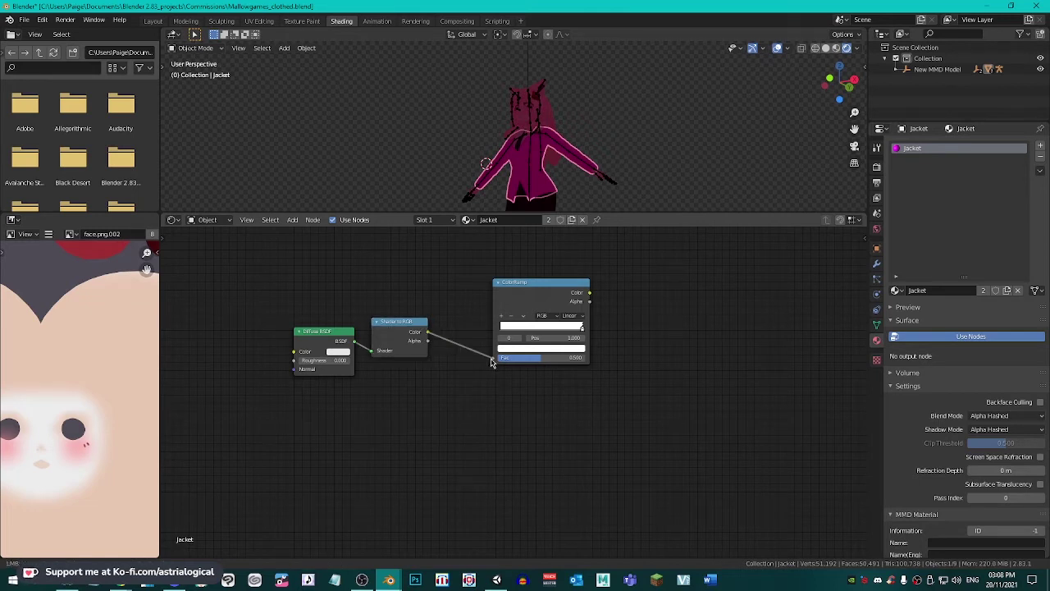
{"action": "left_click_drag", "start_coordinate": [491, 364], "coordinate": [494, 358]}
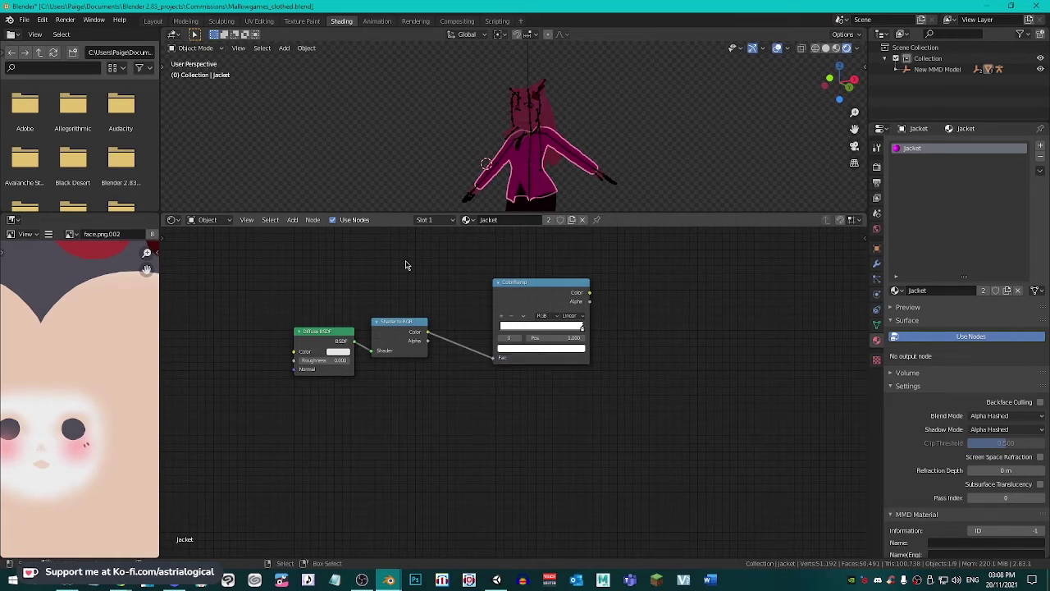
Add an Image Texture node above the ColorRamp
{"action": "left_click", "coordinate": [293, 220]}
{"action": "left_click", "coordinate": [304, 230]}
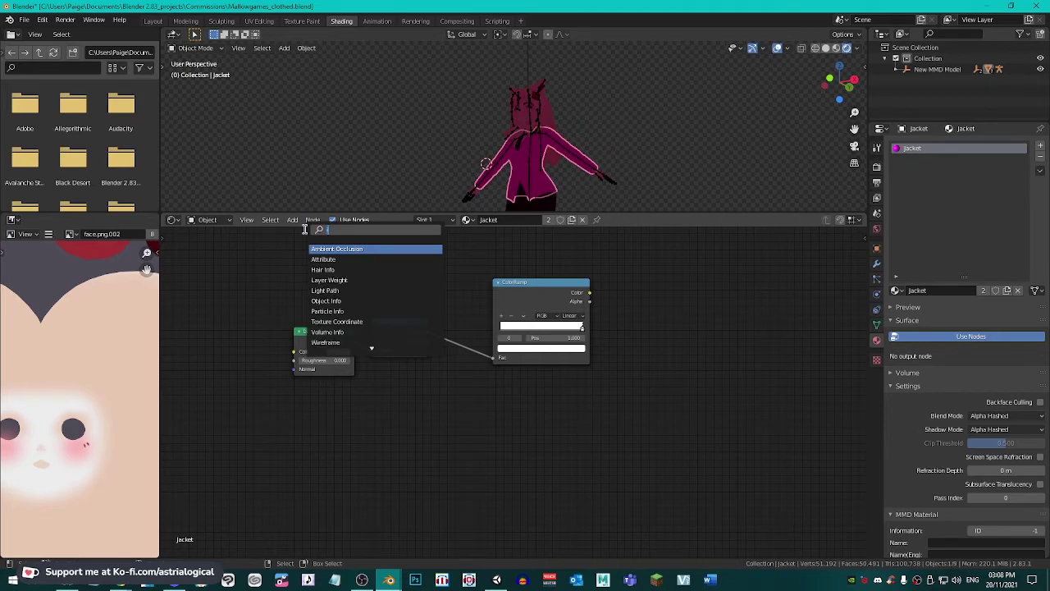
{"action": "type", "text": "image"}
{"action": "key", "text": "Return"}
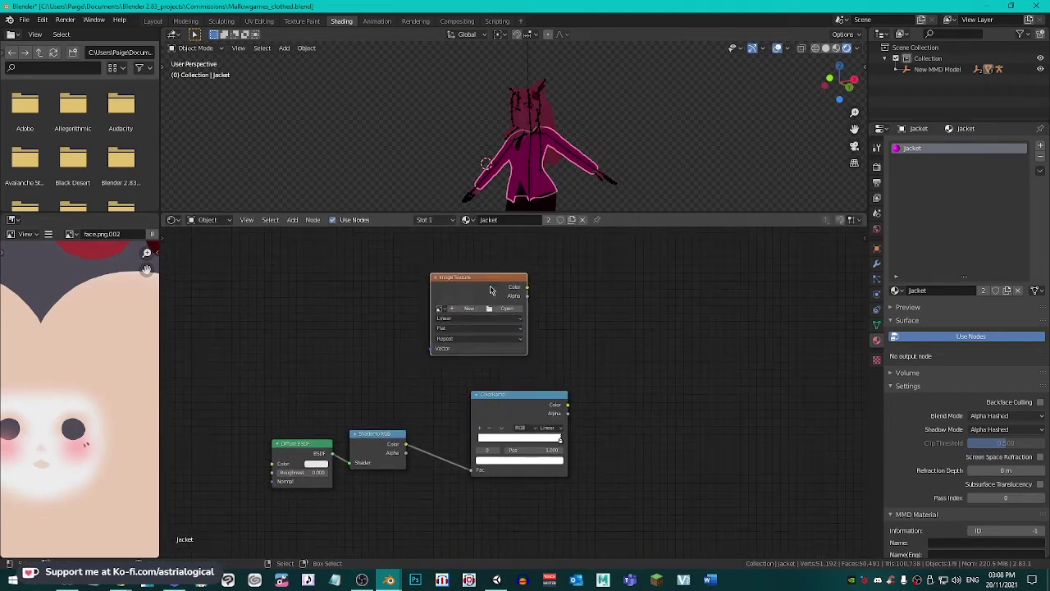
{"action": "left_click", "coordinate": [491, 274]}
Tidy the node layout and assign Jacket.png to the Image Texture node
{"action": "left_click_drag", "start_coordinate": [315, 442], "coordinate": [311, 452]}
{"action": "left_click_drag", "start_coordinate": [491, 395], "coordinate": [446, 382]}
{"action": "left_click_drag", "start_coordinate": [371, 436], "coordinate": [368, 446]}
{"action": "left_click_drag", "start_coordinate": [293, 454], "coordinate": [280, 467]}
{"action": "left_click_drag", "start_coordinate": [477, 280], "coordinate": [471, 298]}
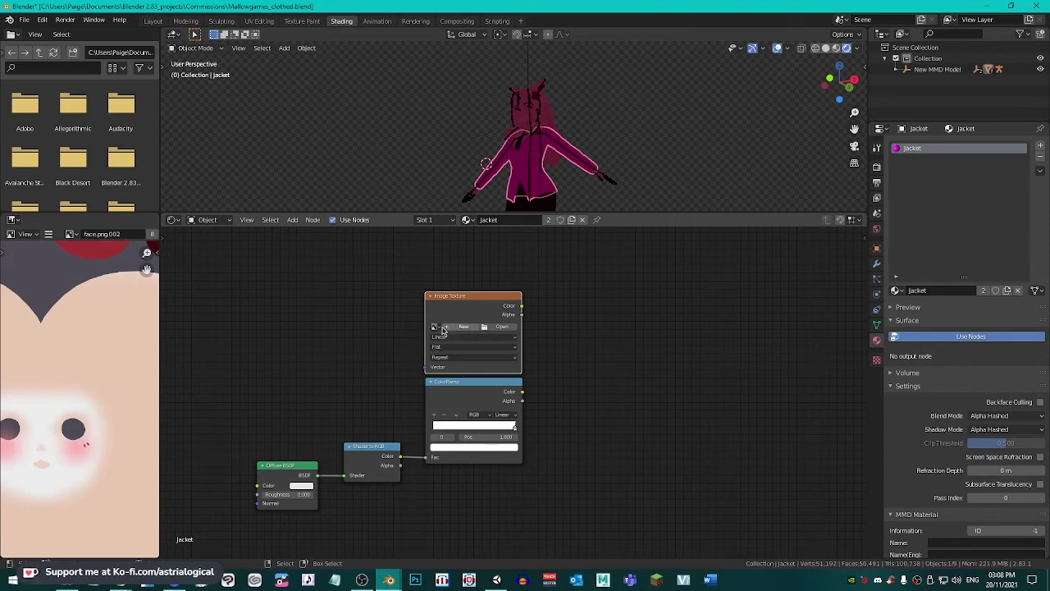
{"action": "left_click", "coordinate": [436, 327]}
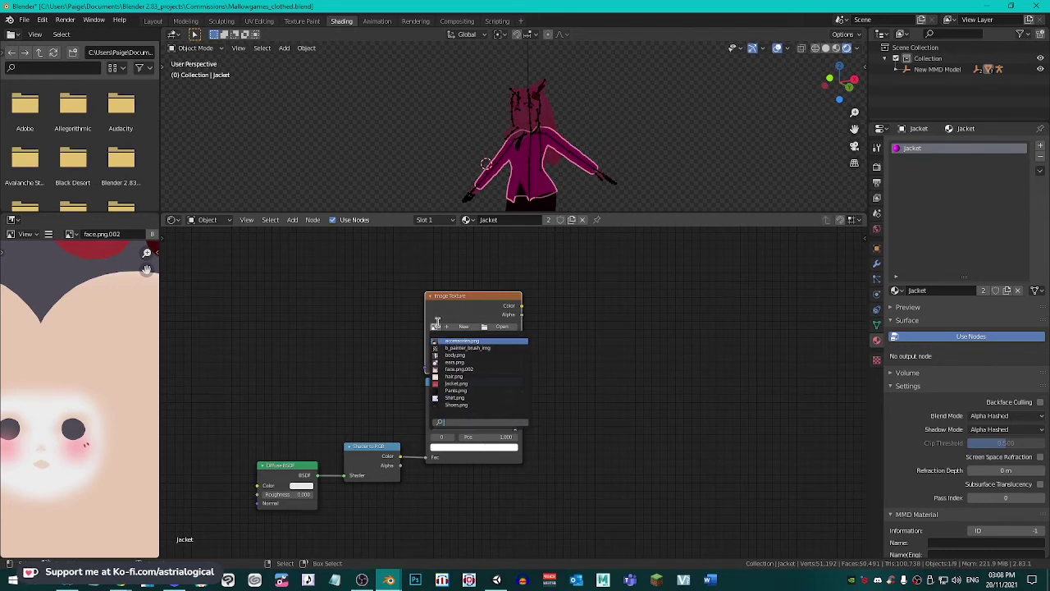
{"action": "left_click", "coordinate": [476, 383]}
Add a MixRGB node, linking the Jacket.png color to Color1 and the ColorRamp color to Color2
{"action": "left_click", "coordinate": [292, 220]}
{"action": "left_click", "coordinate": [309, 232]}
{"action": "type", "text": "mix"}
{"action": "left_click", "coordinate": [332, 261]}
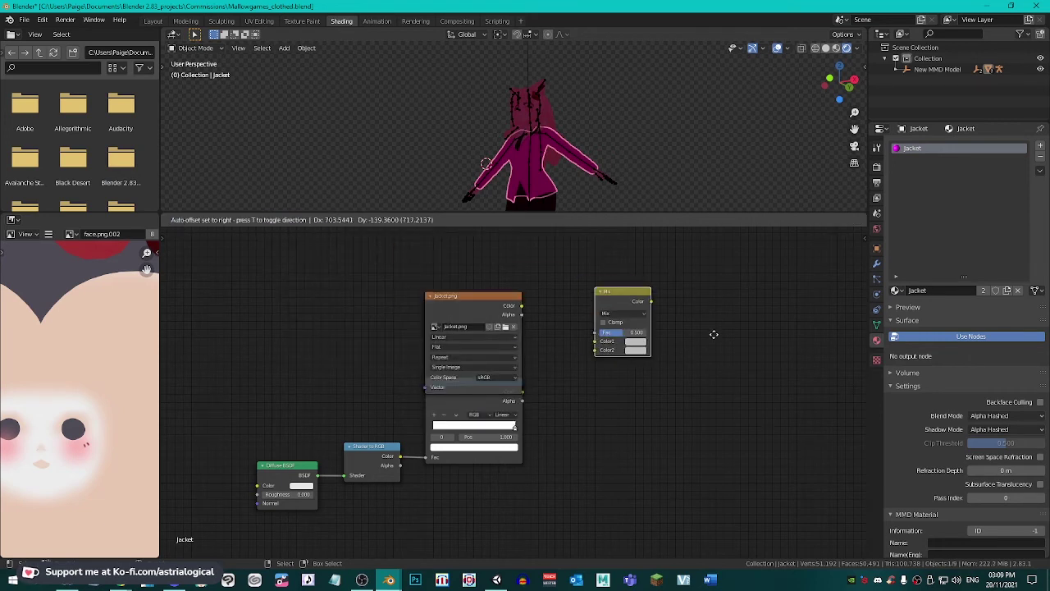
{"action": "left_click", "coordinate": [682, 314]}
{"action": "left_click_drag", "start_coordinate": [507, 307], "coordinate": [564, 321]}
{"action": "left_click_drag", "start_coordinate": [524, 395], "coordinate": [564, 329]}
Add a Material Output node and connect the Mix node's Color output to its Surface input
{"action": "left_click", "coordinate": [293, 220]}
{"action": "left_click", "coordinate": [304, 231]}
{"action": "type", "text": "material"}
{"action": "left_click", "coordinate": [310, 249]}
{"action": "left_click", "coordinate": [667, 271]}
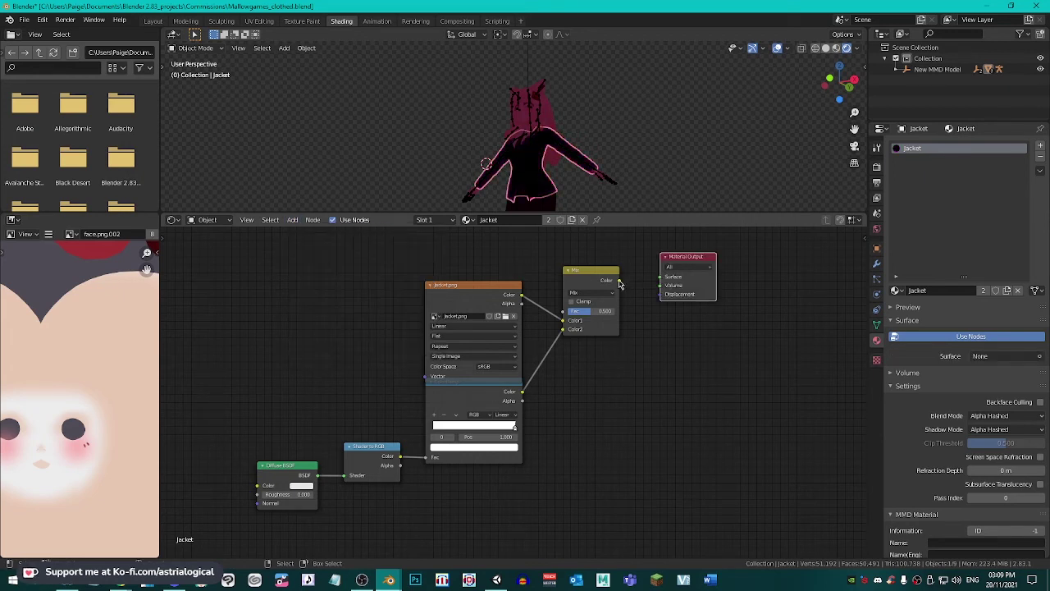
{"action": "mouse_move", "coordinate": [619, 281]}
{"action": "left_mouse_down"}
{"action": "mouse_move", "coordinate": [637, 309]}
{"action": "mouse_move", "coordinate": [641, 287]}
{"action": "mouse_move", "coordinate": [660, 278]}
{"action": "left_mouse_up"}
Move the Jacket.png texture node clear of the ColorRamp and set the Mix node's blending mode to Multiply
{"action": "left_click_drag", "start_coordinate": [474, 286], "coordinate": [471, 271]}
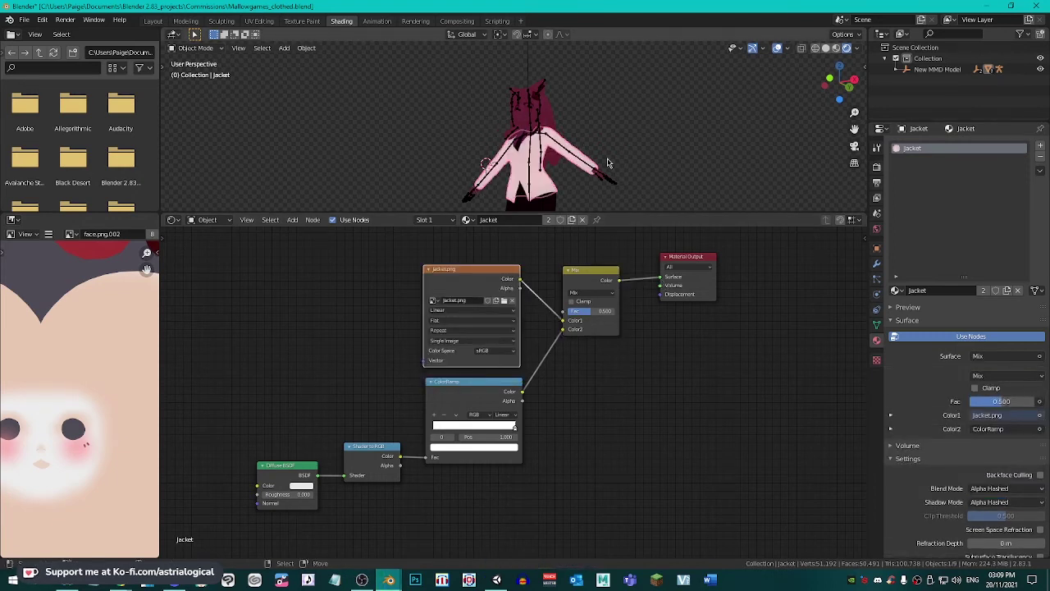
{"action": "left_click", "coordinate": [612, 294]}
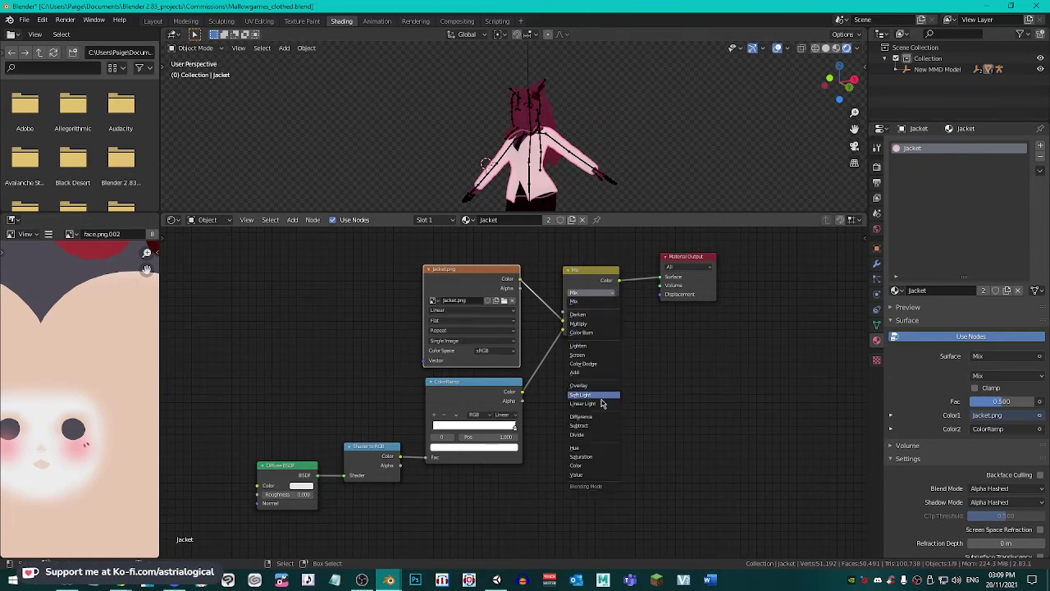
{"action": "left_click", "coordinate": [581, 324]}
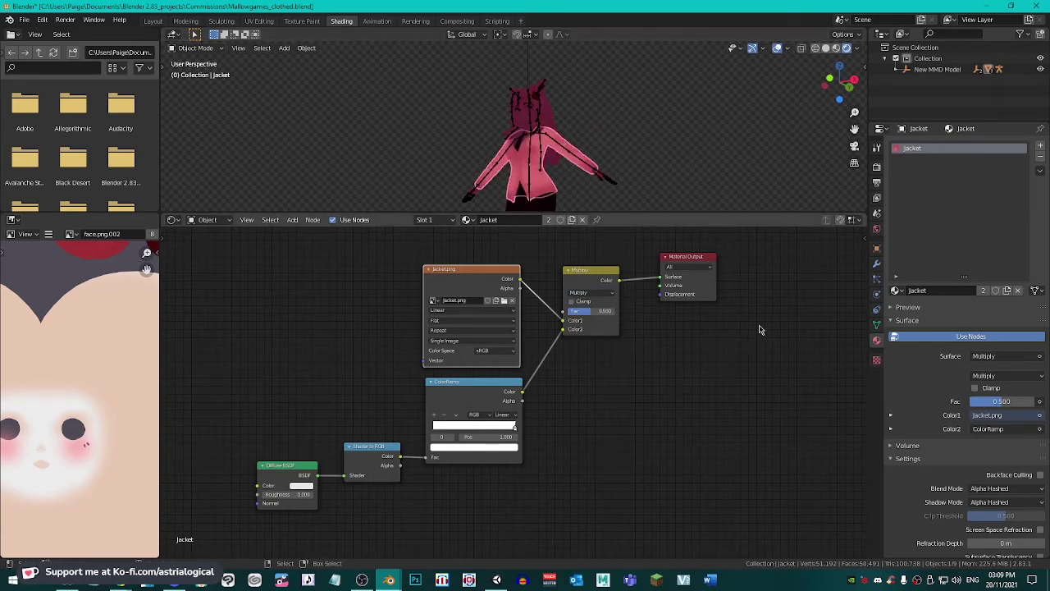
Copy the Jacket material and paste it into the base mesh's Body material slot
{"action": "key", "text": "n"}
{"action": "scroll", "coordinate": [636, 119], "scroll_direction": "up", "scroll_amount": 5}
{"action": "middle_click_drag", "start_coordinate": [636, 119], "coordinate": [640, 78], "text": "shift"}
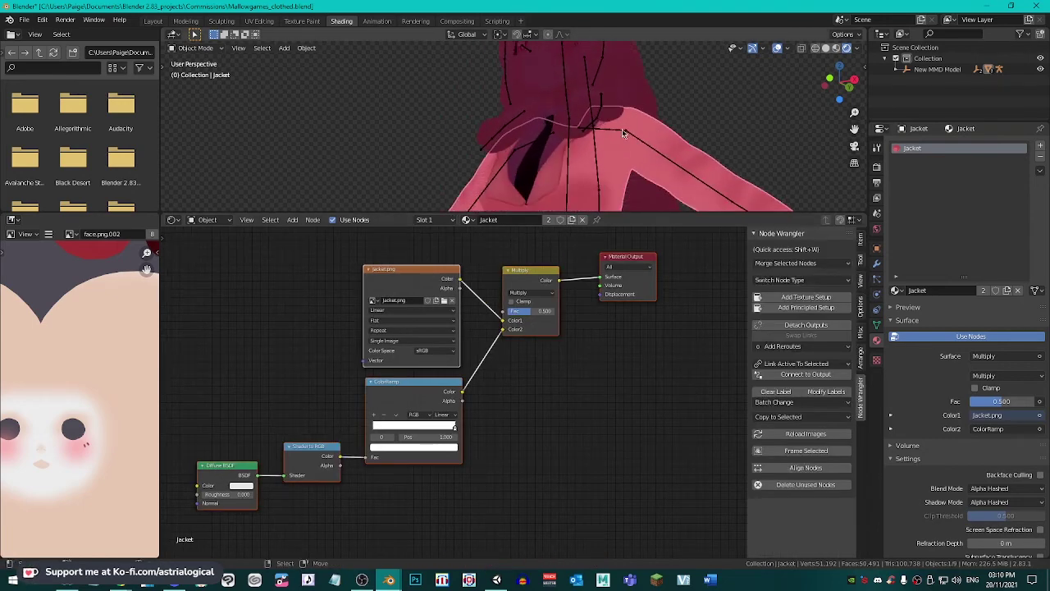
{"action": "left_click", "coordinate": [1042, 171]}
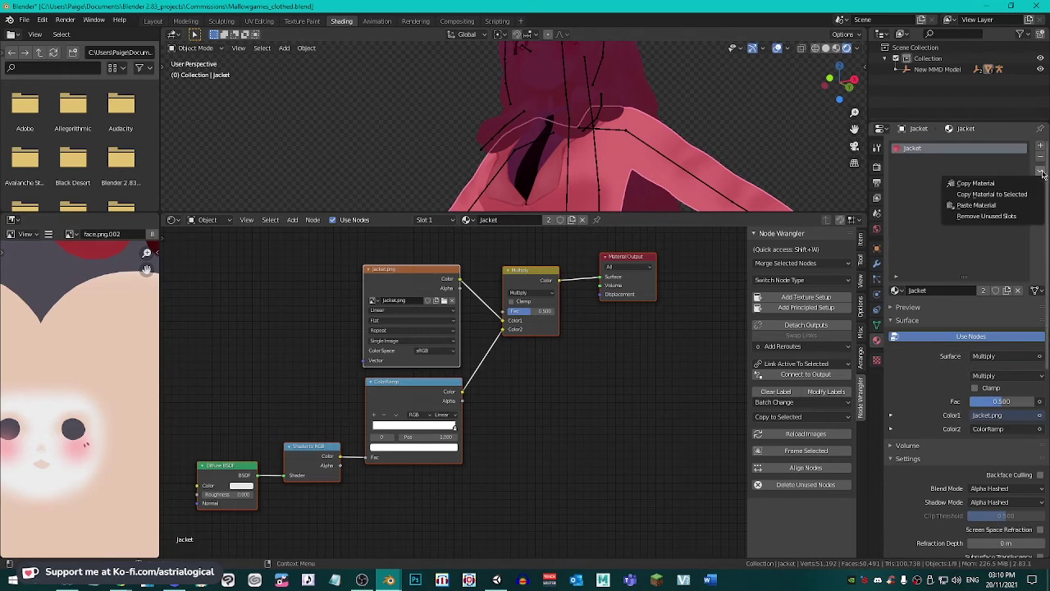
{"action": "left_click", "coordinate": [1009, 185]}
{"action": "left_click", "coordinate": [638, 91]}
{"action": "left_click", "coordinate": [1042, 171]}
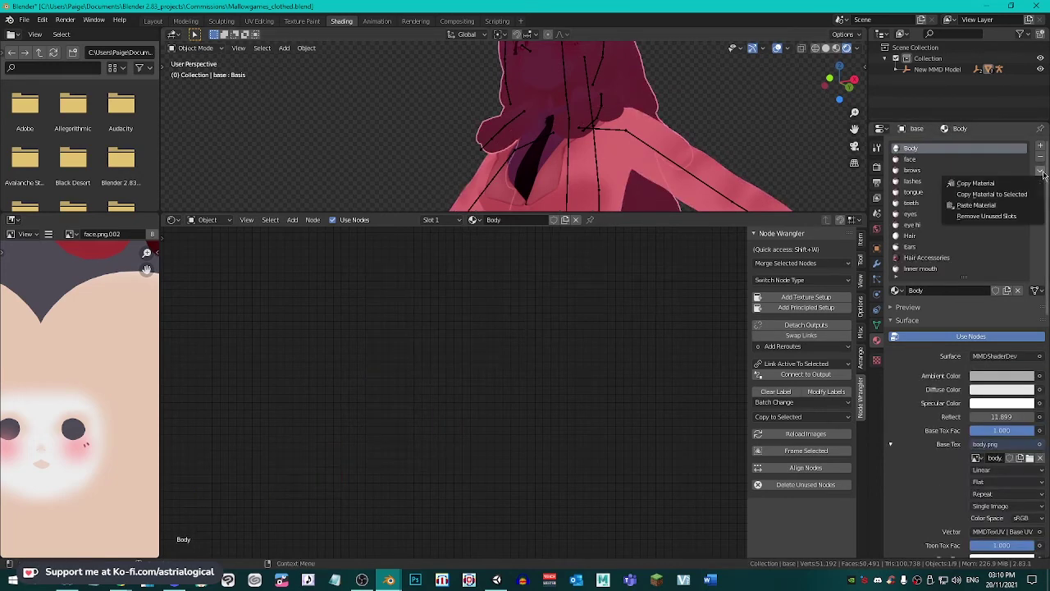
{"action": "left_click", "coordinate": [1016, 205]}
Set the image texture of the Body material's node setup to body.png
{"action": "middle_click_drag", "start_coordinate": [751, 201], "coordinate": [577, 142], "text": "shift"}
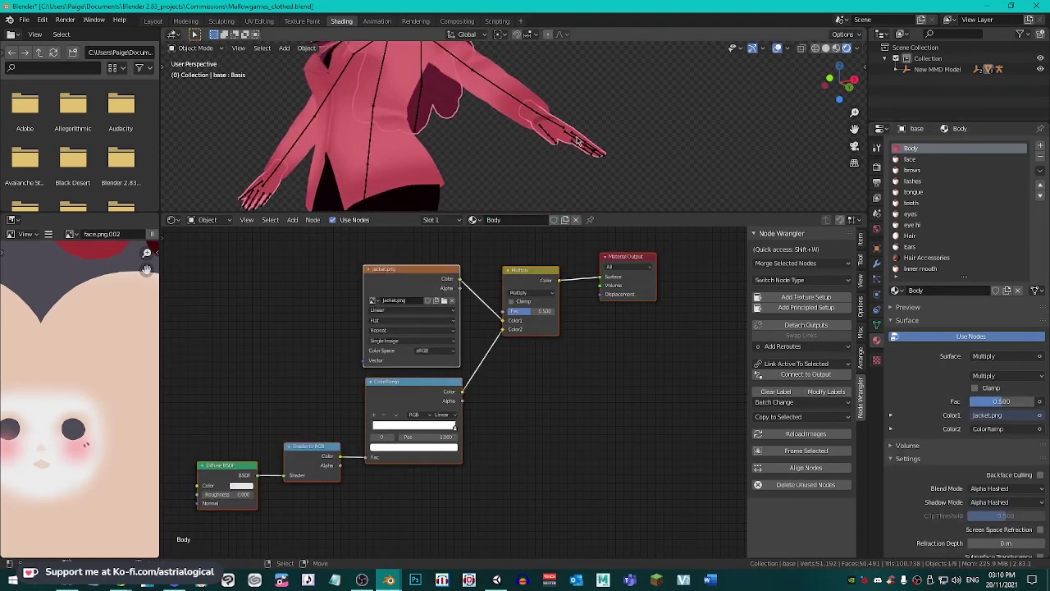
{"action": "left_click", "coordinate": [376, 303]}
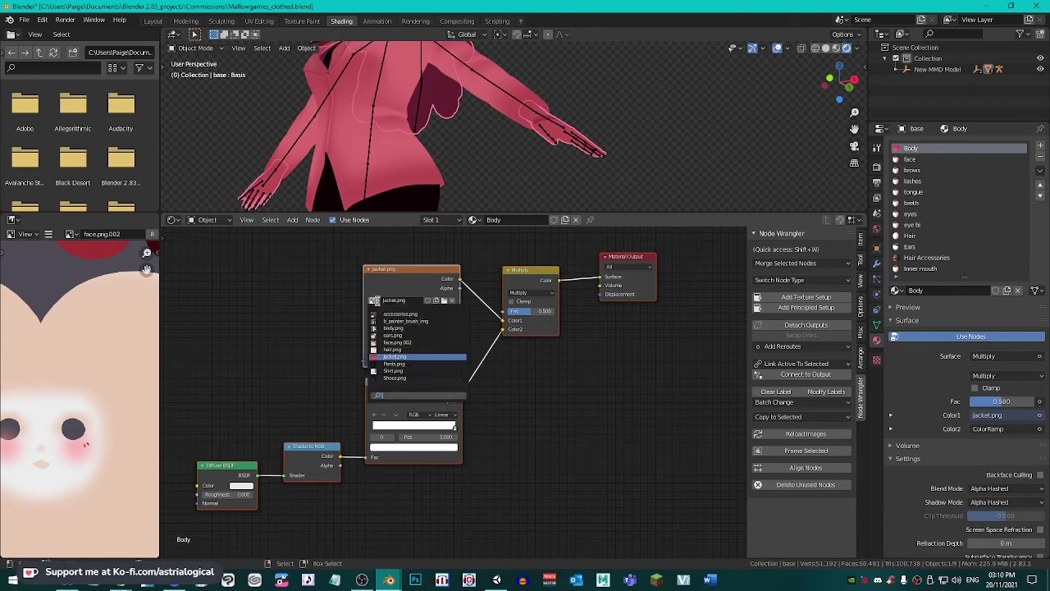
{"action": "left_click", "coordinate": [414, 329]}
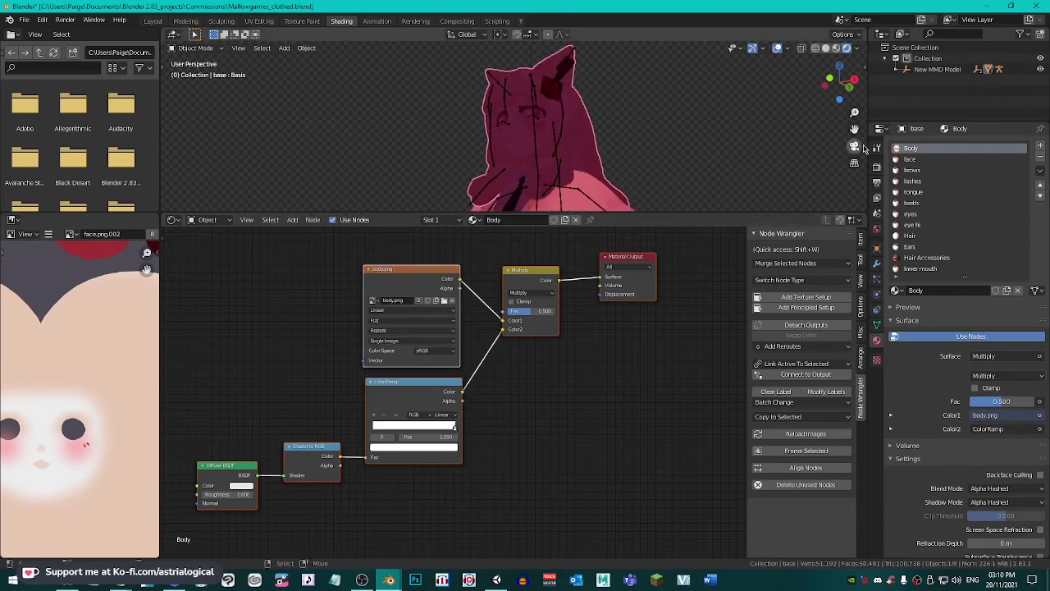
Paste the shader setup into the face slot with face.png.002 as its texture, and copy the face material
{"action": "left_click", "coordinate": [926, 159]}
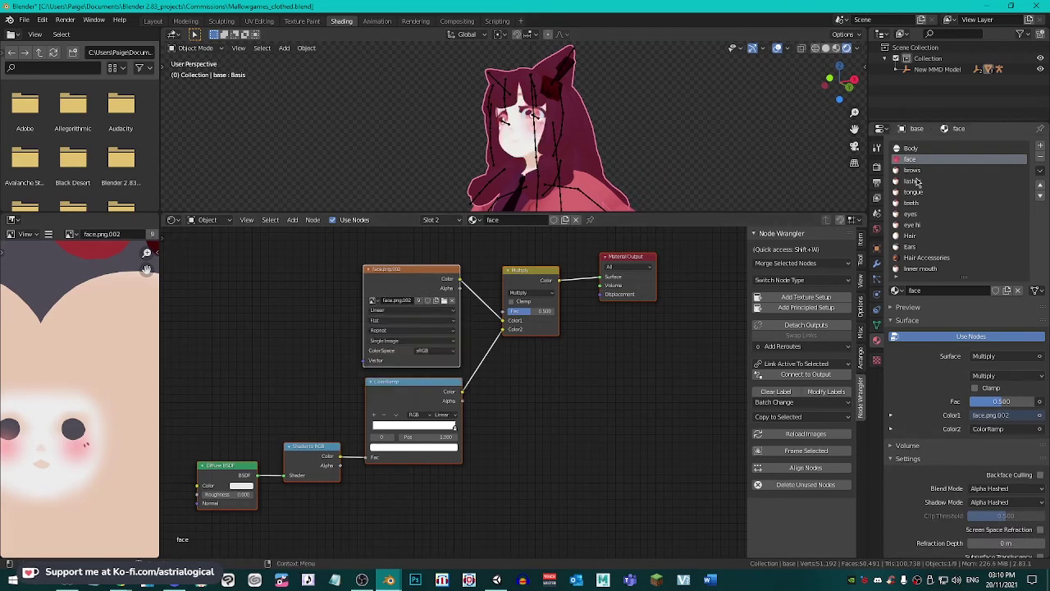
{"action": "left_click", "coordinate": [917, 170]}
{"action": "left_click", "coordinate": [1040, 170]}
{"action": "left_click", "coordinate": [962, 205]}
{"action": "left_click", "coordinate": [952, 160]}
{"action": "left_click", "coordinate": [1040, 170]}
{"action": "left_click", "coordinate": [1020, 181]}
Paste the copied face material into the brows, lashes, tongue and teeth slots
{"action": "left_click", "coordinate": [933, 172]}
{"action": "left_click", "coordinate": [919, 163]}
{"action": "left_click", "coordinate": [931, 172]}
{"action": "left_click", "coordinate": [1040, 171]}
{"action": "left_click", "coordinate": [968, 205]}
{"action": "left_click", "coordinate": [931, 182]}
{"action": "left_click", "coordinate": [1041, 170]}
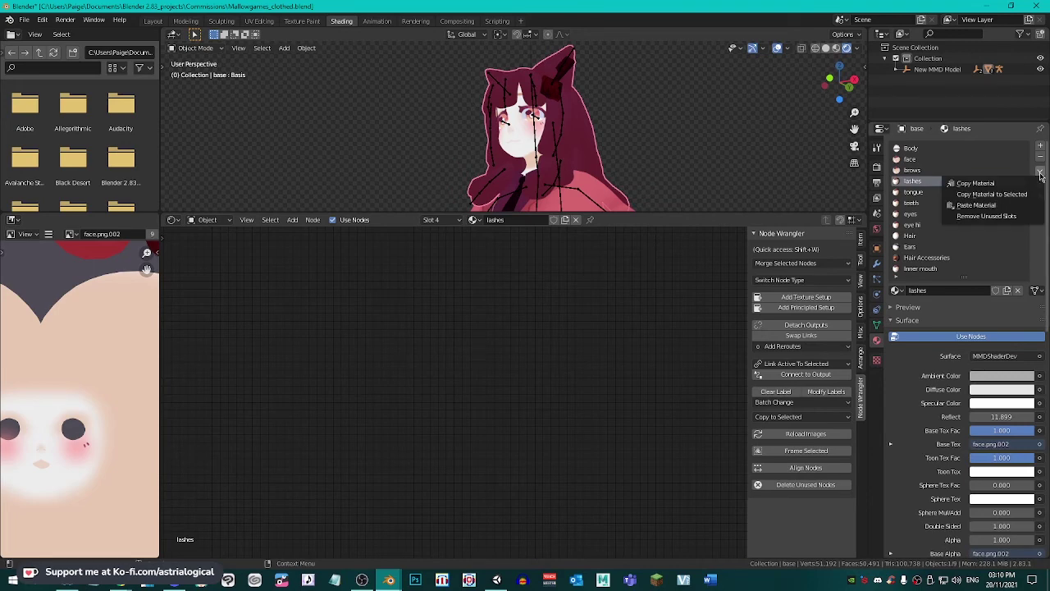
{"action": "left_click", "coordinate": [949, 203]}
{"action": "left_click", "coordinate": [949, 201]}
{"action": "left_click", "coordinate": [1039, 174]}
{"action": "left_click", "coordinate": [980, 205]}
{"action": "left_click", "coordinate": [985, 205]}
Paste the face material into the eyes and eye hi slots
{"action": "left_click", "coordinate": [944, 213]}
{"action": "left_click", "coordinate": [1039, 171]}
{"action": "left_click", "coordinate": [985, 205]}
{"action": "left_click", "coordinate": [945, 225]}
{"action": "left_click", "coordinate": [1040, 171]}
{"action": "left_click", "coordinate": [985, 205]}
Paste the copied material into the Hair and Ears slots, using hair.png and ears.png as their textures
{"action": "left_click", "coordinate": [945, 235]}
{"action": "left_click", "coordinate": [1040, 170]}
{"action": "left_click", "coordinate": [993, 205]}
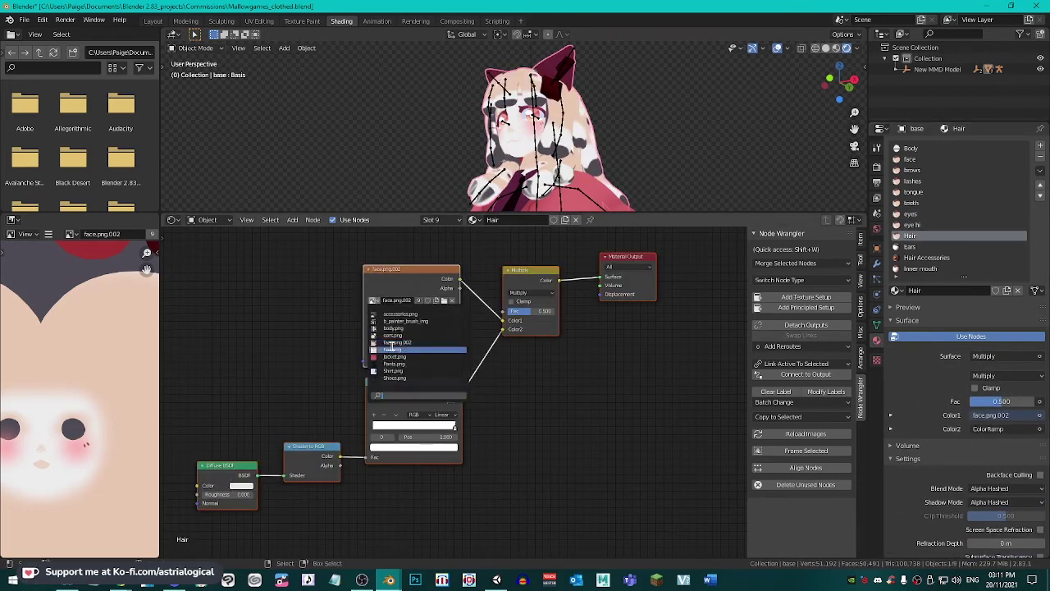
{"action": "left_click", "coordinate": [910, 246]}
{"action": "left_click", "coordinate": [1039, 174]}
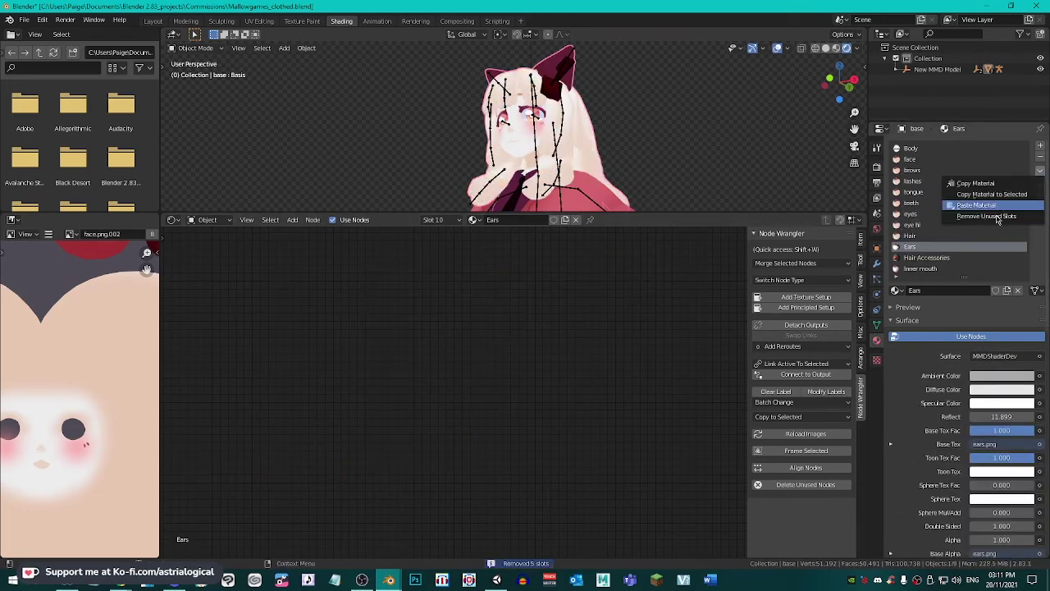
{"action": "left_click", "coordinate": [993, 205]}
Paste the material into the Hair Accessories slot with accessories.png as its texture, and into the inner mouth slot
{"action": "left_click", "coordinate": [926, 258]}
{"action": "left_click", "coordinate": [1039, 174]}
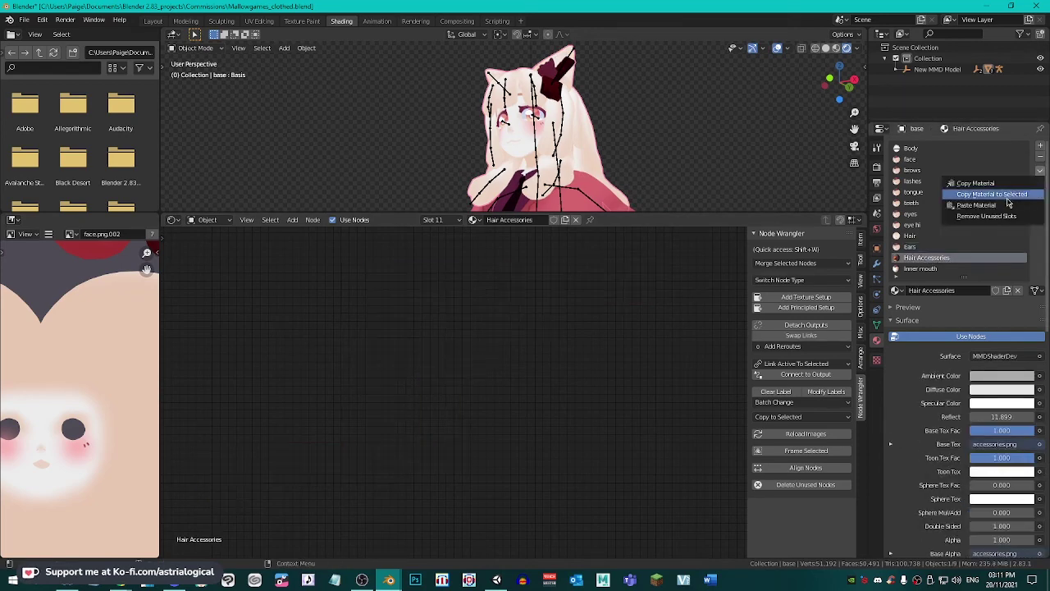
{"action": "left_click", "coordinate": [993, 206]}
{"action": "left_click", "coordinate": [374, 302]}
{"action": "left_click", "coordinate": [408, 330]}
{"action": "left_click", "coordinate": [921, 268]}
{"action": "left_click", "coordinate": [1039, 174]}
{"action": "left_click", "coordinate": [993, 205]}
Paste the material into the Shirt slot of the shirt object and set its image texture to Shirt.png
{"action": "scroll", "coordinate": [984, 234], "scroll_direction": "down", "scroll_amount": 3}
{"action": "scroll", "coordinate": [691, 162], "scroll_direction": "down", "scroll_amount": 1}
{"action": "left_click", "coordinate": [585, 187]}
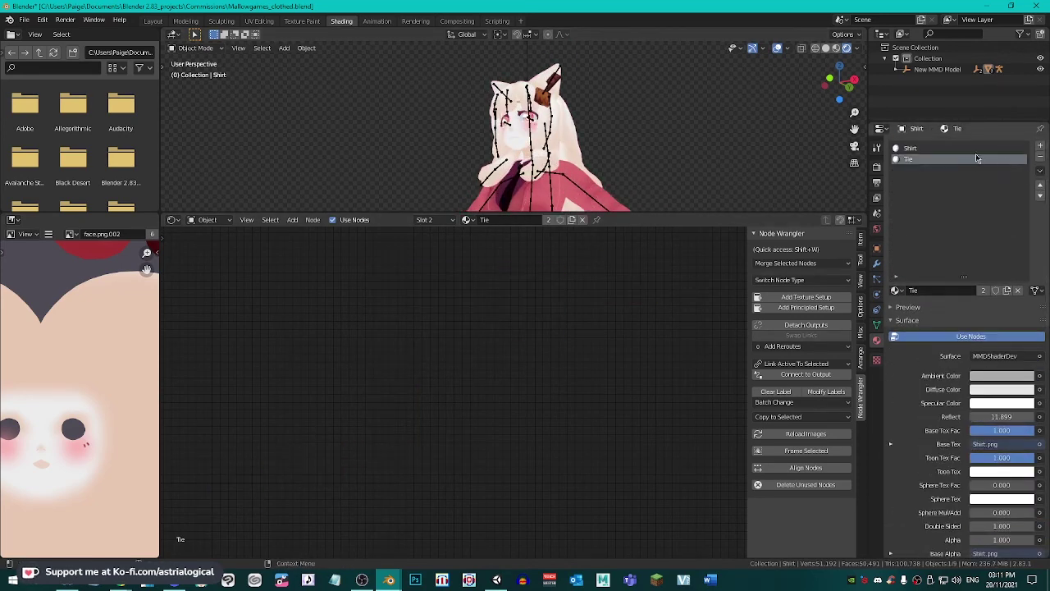
{"action": "left_click", "coordinate": [970, 149]}
{"action": "left_click", "coordinate": [1039, 170]}
{"action": "left_click", "coordinate": [1009, 206]}
{"action": "left_click", "coordinate": [421, 351]}
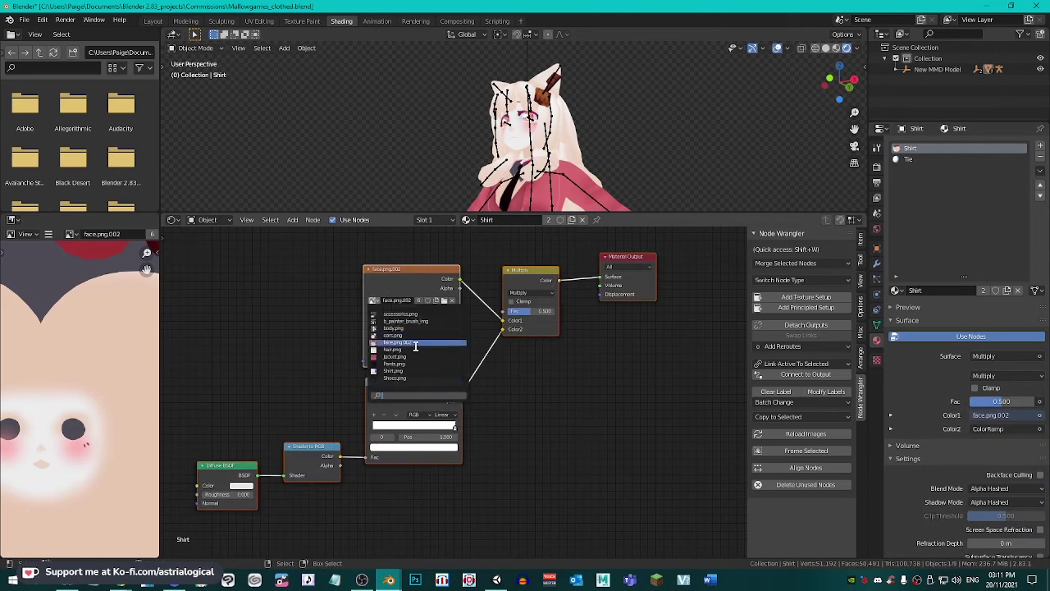
Copy the Shirt material and paste it into the Tie slot
{"action": "left_click", "coordinate": [1038, 169]}
{"action": "left_click", "coordinate": [993, 183]}
{"action": "left_click", "coordinate": [922, 160]}
{"action": "left_click", "coordinate": [1039, 170]}
{"action": "left_click", "coordinate": [997, 205]}
Paste the Shirt material onto the Pants object and set its image texture to Pants.png
{"action": "scroll", "coordinate": [676, 170], "scroll_direction": "down", "scroll_amount": 6}
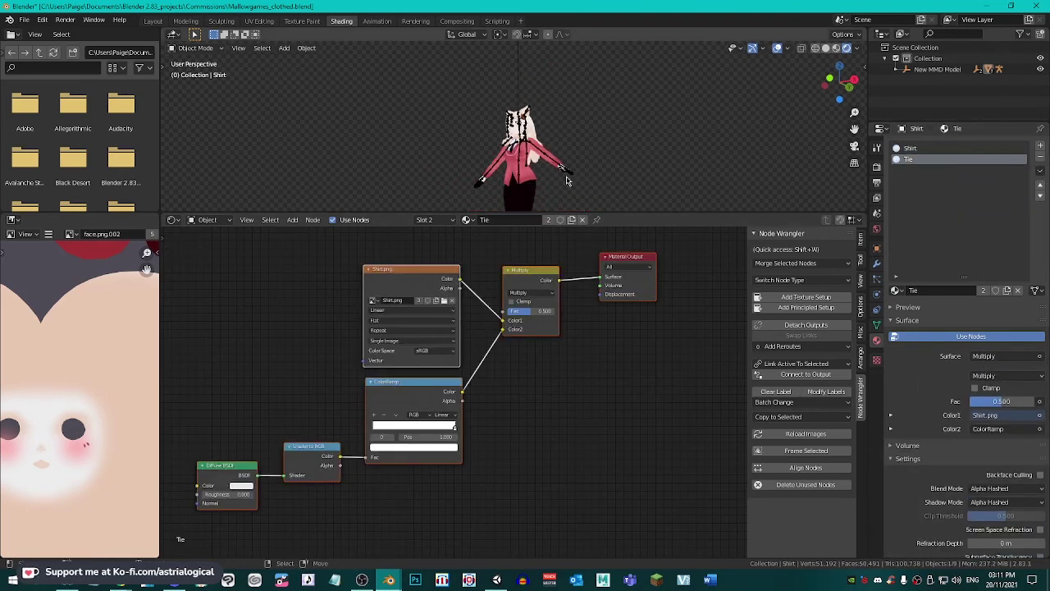
{"action": "left_click", "coordinate": [529, 192]}
{"action": "left_click", "coordinate": [1041, 170]}
{"action": "left_click", "coordinate": [1010, 206]}
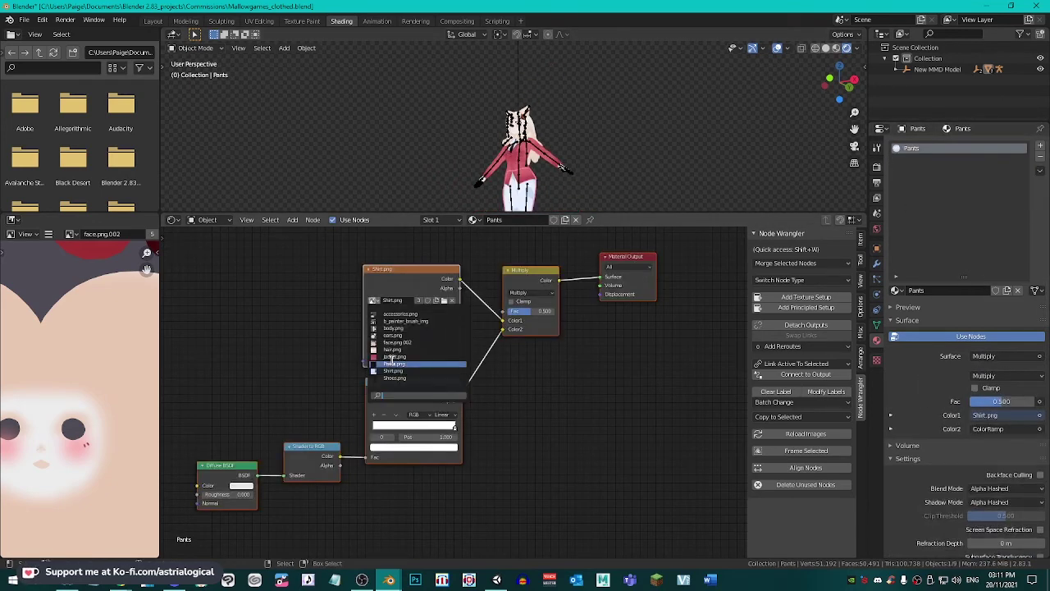
Paste the material onto the Shoes object and set its image texture to Shoes.png
{"action": "left_click", "coordinate": [517, 202]}
{"action": "left_click", "coordinate": [944, 148]}
{"action": "left_click", "coordinate": [1041, 170]}
{"action": "left_click", "coordinate": [1009, 159]}
{"action": "left_click", "coordinate": [372, 300]}
{"action": "left_click", "coordinate": [413, 371]}
Open the Layout workspace and examine the rendered character from the front, both at a distance and close up
{"action": "left_click", "coordinate": [153, 21]}
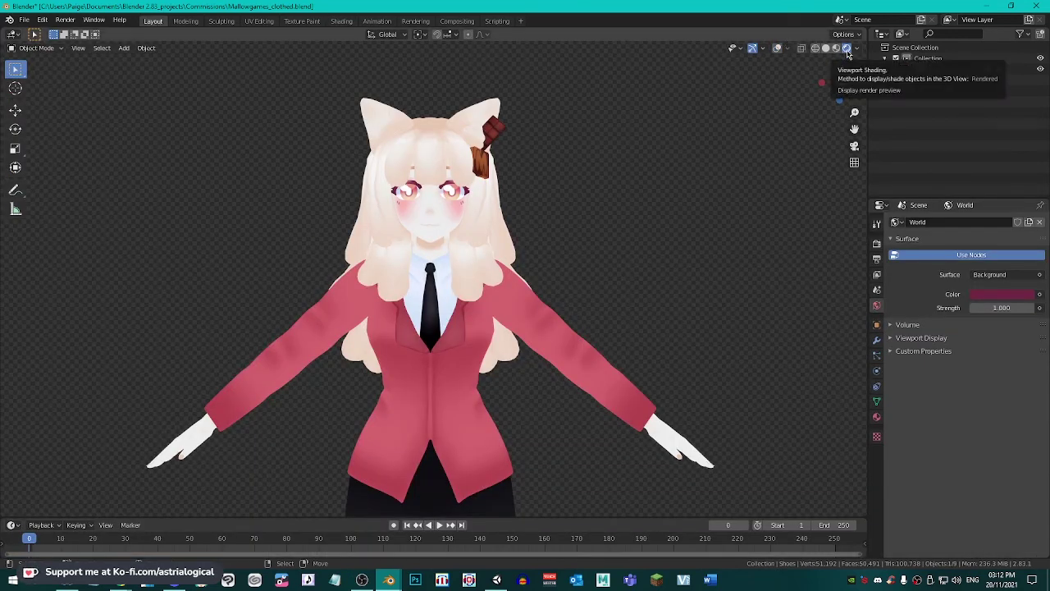
{"action": "scroll", "coordinate": [607, 209], "scroll_direction": "down", "scroll_amount": 2}
{"action": "middle_click_drag", "start_coordinate": [600, 211], "coordinate": [593, 244], "text": "shift"}
{"action": "scroll", "coordinate": [581, 232], "scroll_direction": "up", "scroll_amount": 3}
{"action": "middle_click_drag", "start_coordinate": [574, 146], "coordinate": [560, 286], "text": "shift"}
{"action": "scroll", "coordinate": [624, 193], "scroll_direction": "up", "scroll_amount": 2}
{"action": "middle_click_drag", "start_coordinate": [624, 193], "coordinate": [555, 221], "text": "shift"}
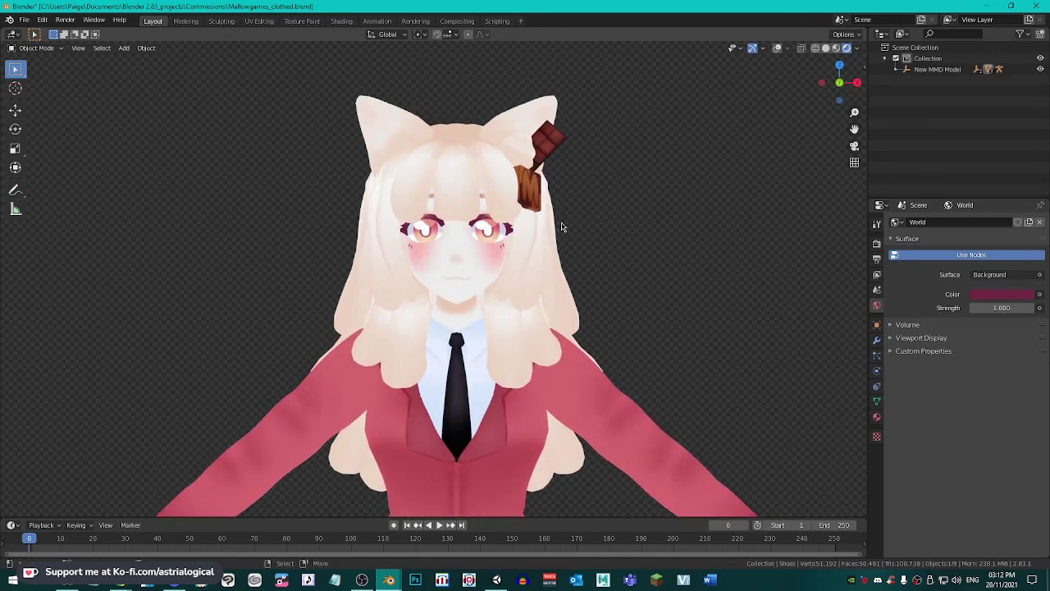
Try the Filmic view transform in the render color management settings and restore it to Standard
{"action": "left_click", "coordinate": [876, 243]}
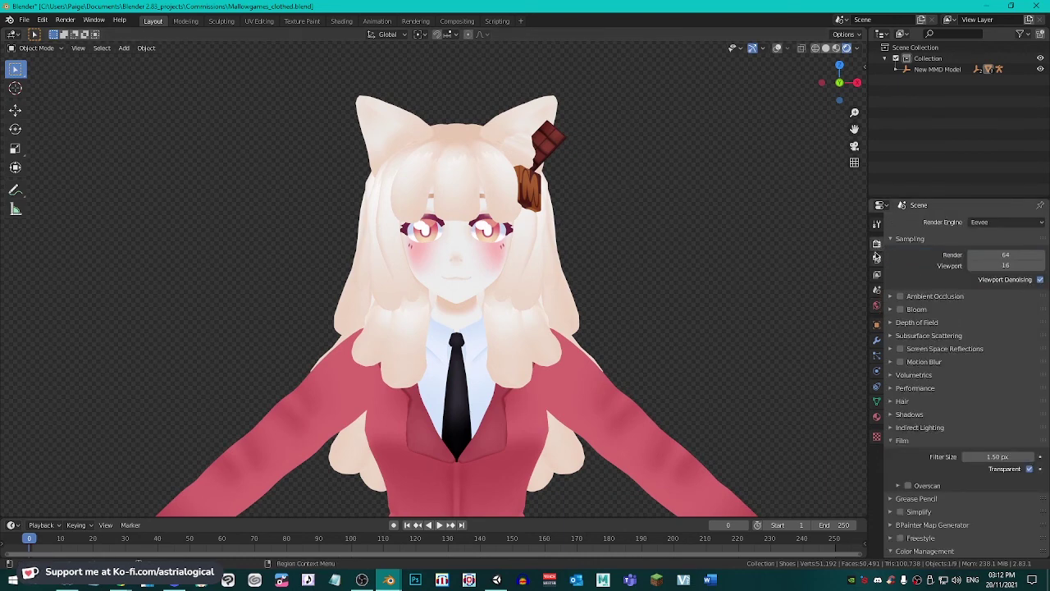
{"action": "scroll", "coordinate": [880, 250], "scroll_direction": "down", "scroll_amount": 3}
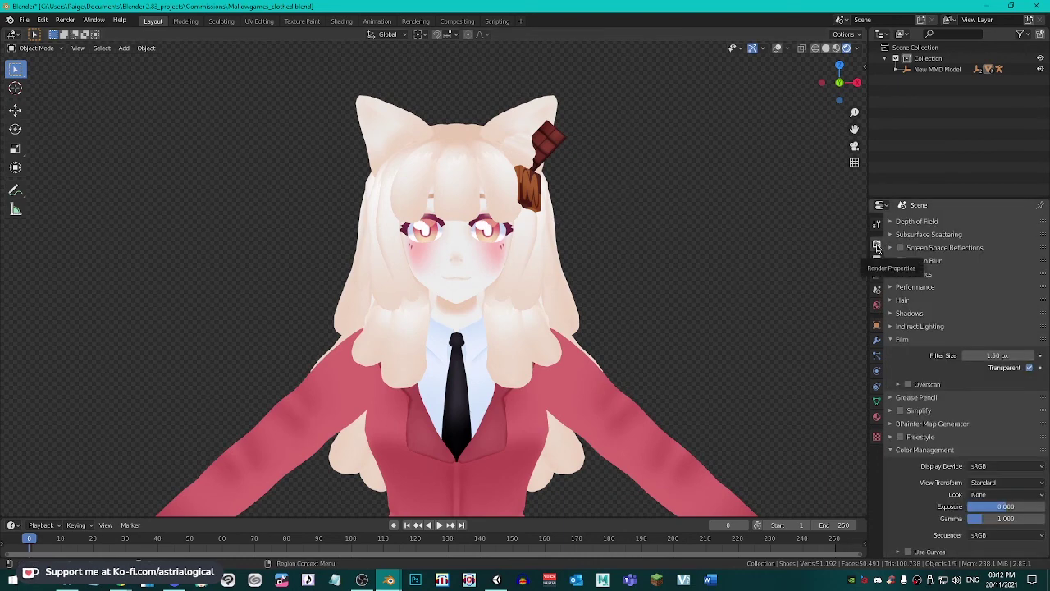
{"action": "scroll", "coordinate": [968, 263], "scroll_direction": "up", "scroll_amount": 3}
{"action": "scroll", "coordinate": [978, 251], "scroll_direction": "down", "scroll_amount": 3}
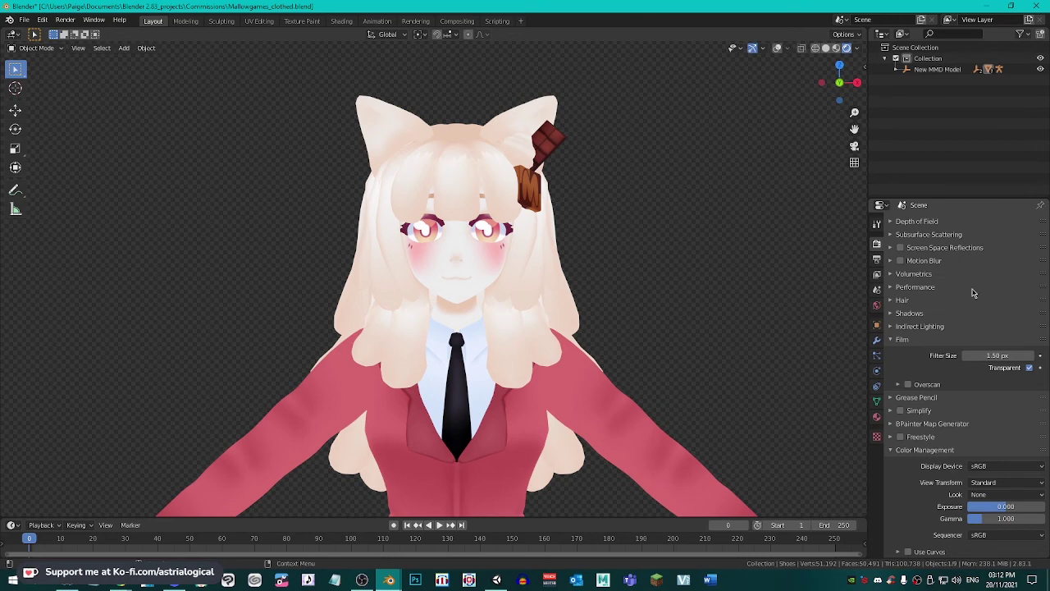
{"action": "left_click", "coordinate": [1006, 484]}
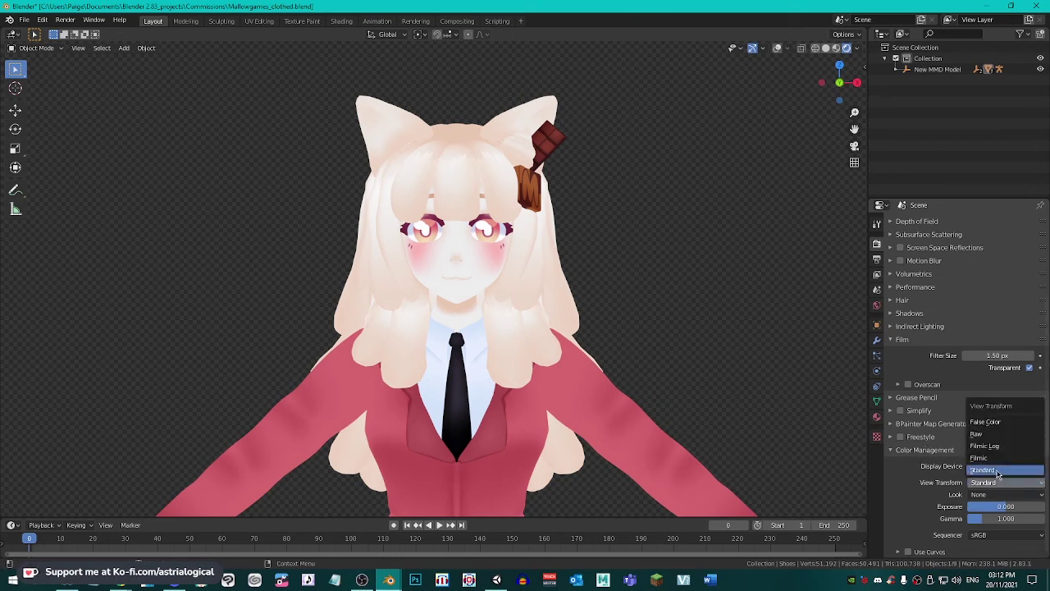
{"action": "left_click", "coordinate": [981, 457]}
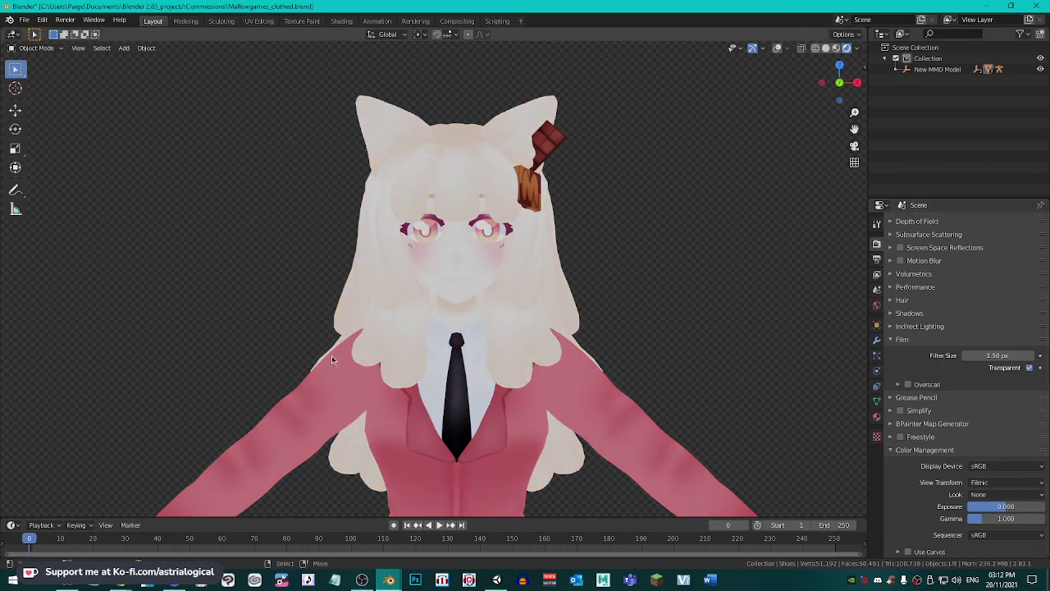
{"action": "left_click", "coordinate": [985, 482]}
{"action": "left_click", "coordinate": [980, 468]}
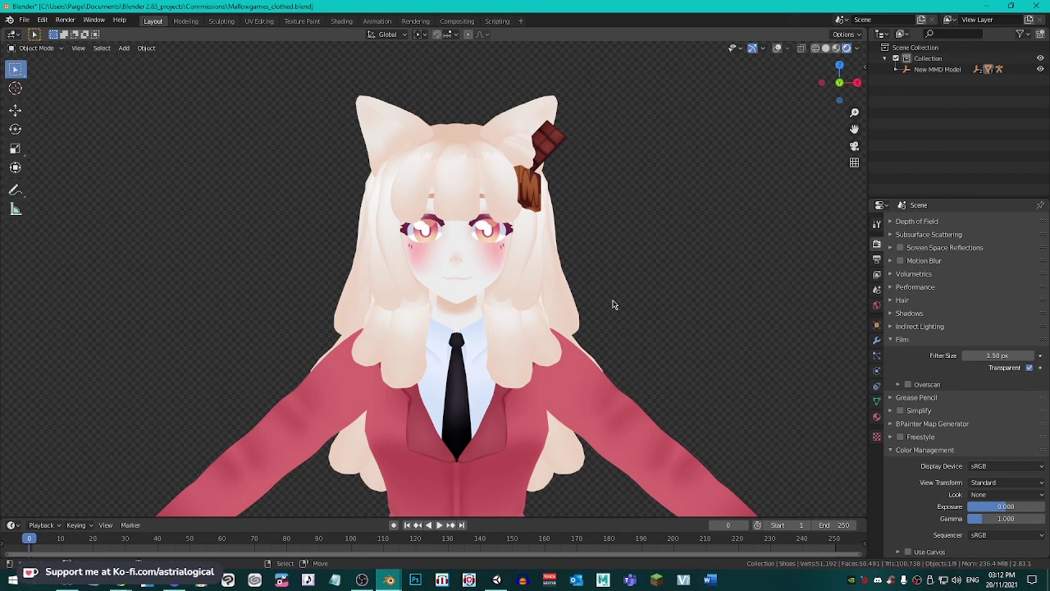
Compare the character in Solid viewport shading with the Rendered shading
{"action": "left_click", "coordinate": [827, 49]}
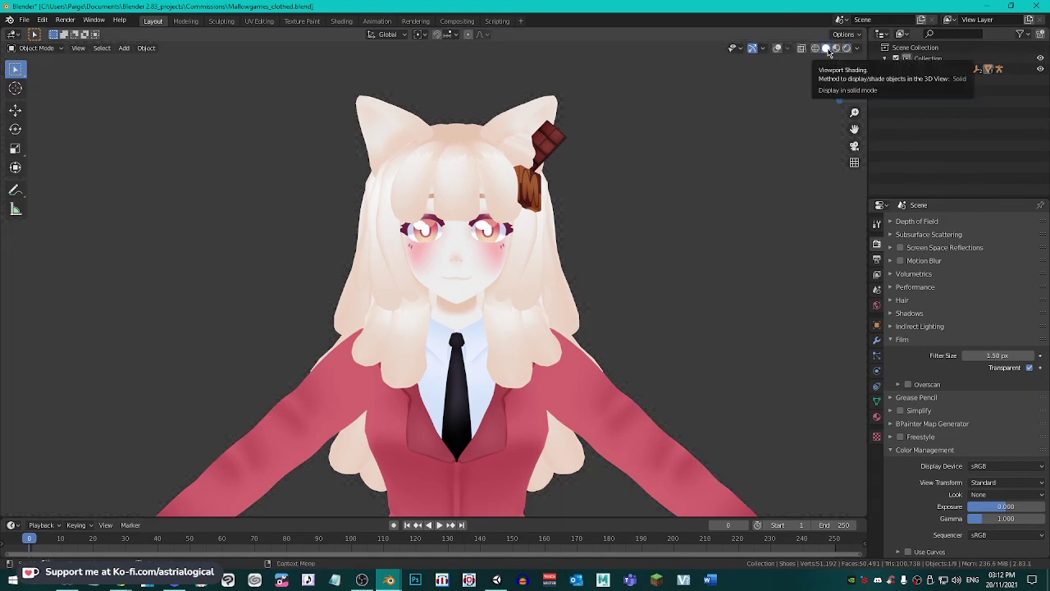
{"action": "key", "text": "z"}
{"action": "scroll", "coordinate": [681, 331], "scroll_direction": "down", "scroll_amount": 1}
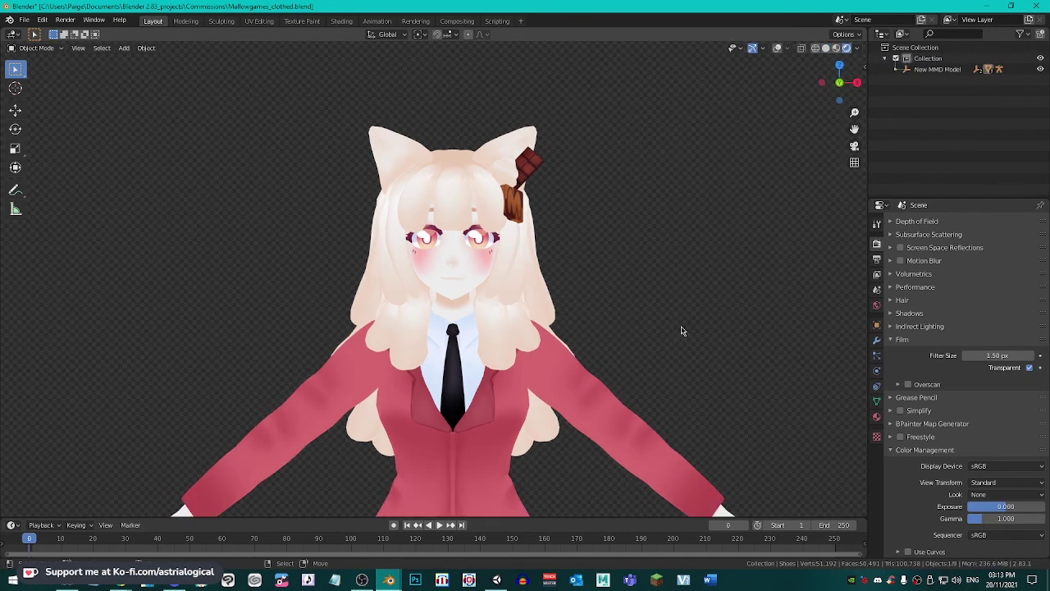